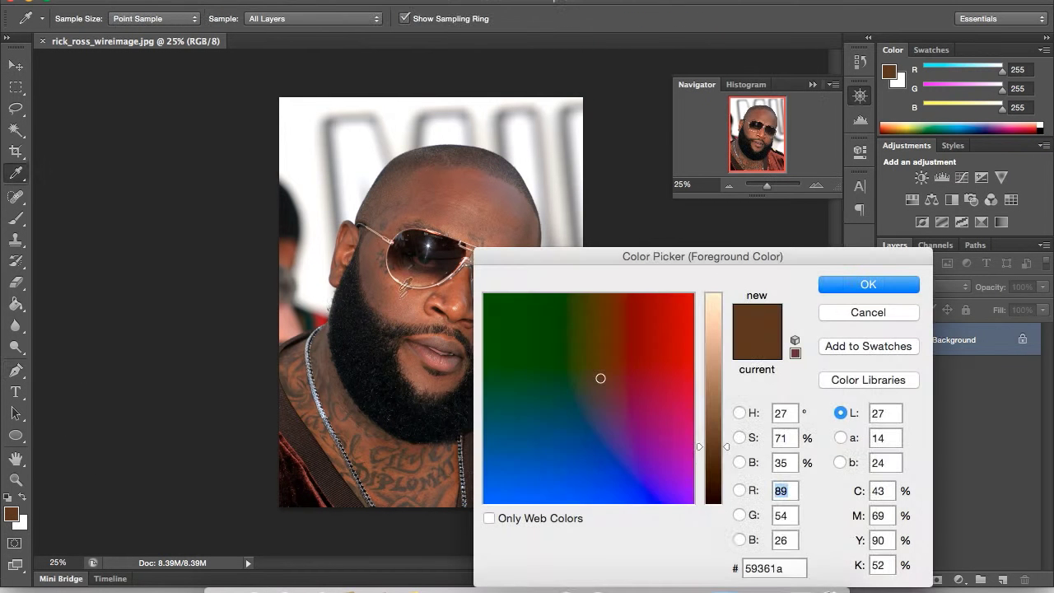
Sample a brown tone, add empty Layer 1, zoom in, and set foreground to near-black #0b0c0e
drag(449, 190, 730, 439)
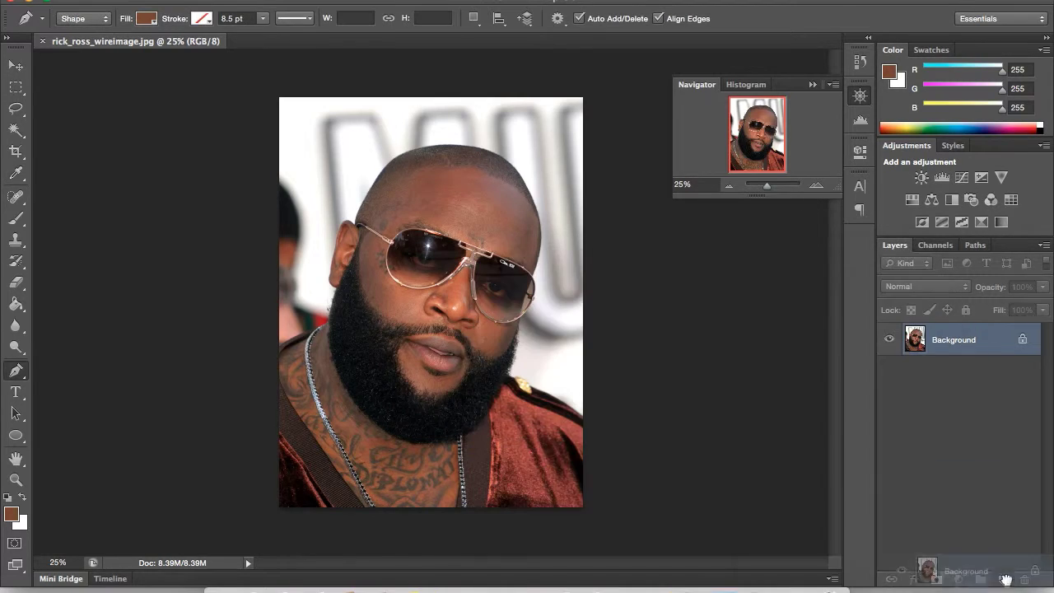
ctrl+click(1002, 579)
drag(766, 185, 770, 186)
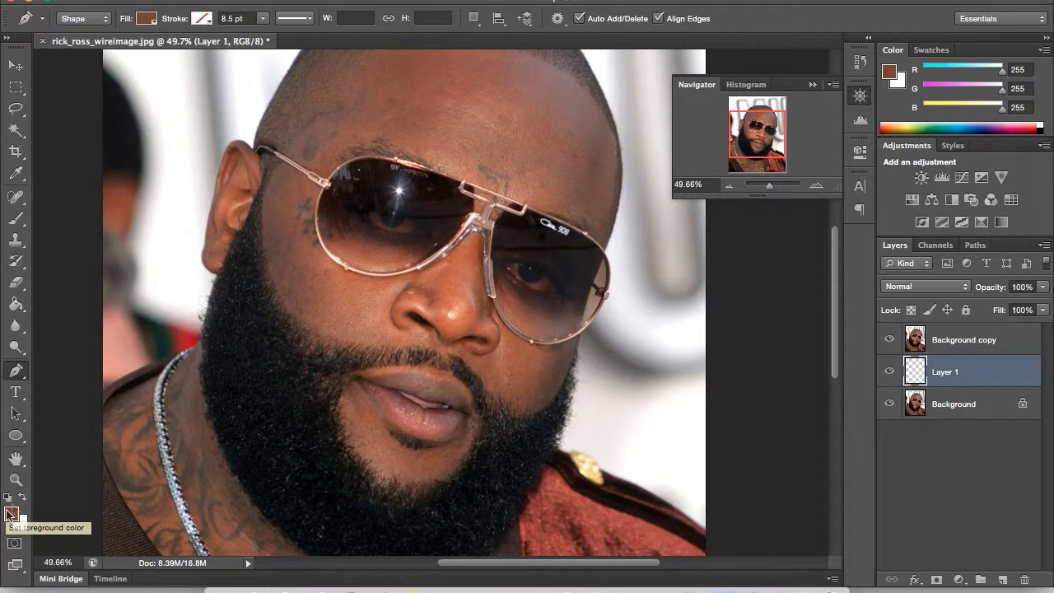
click(12, 514)
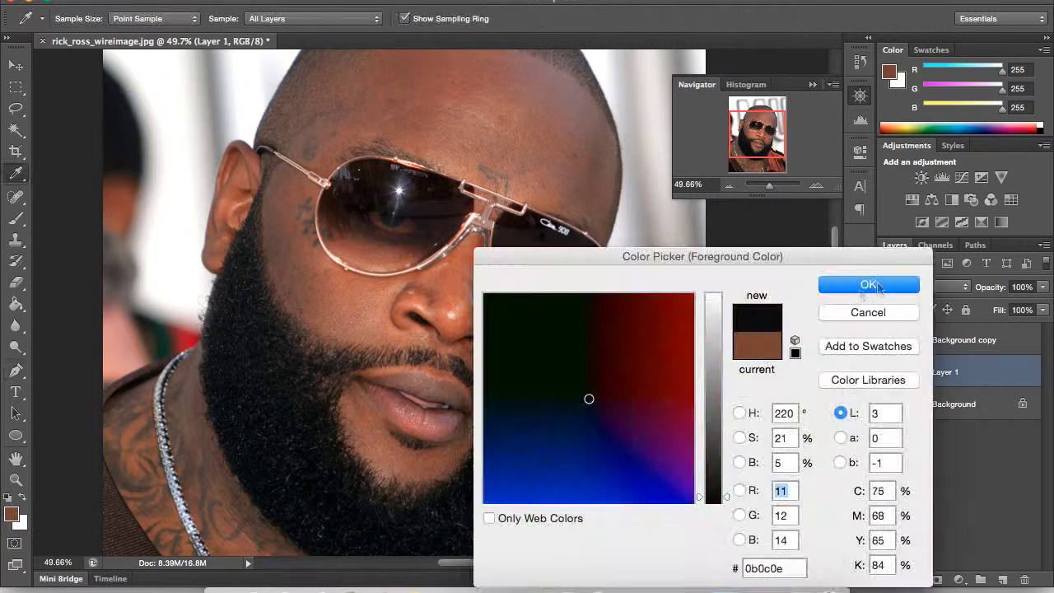
Start the black beard shape near the mouth and trace its edge up the cheek
click(437, 354)
click(403, 347)
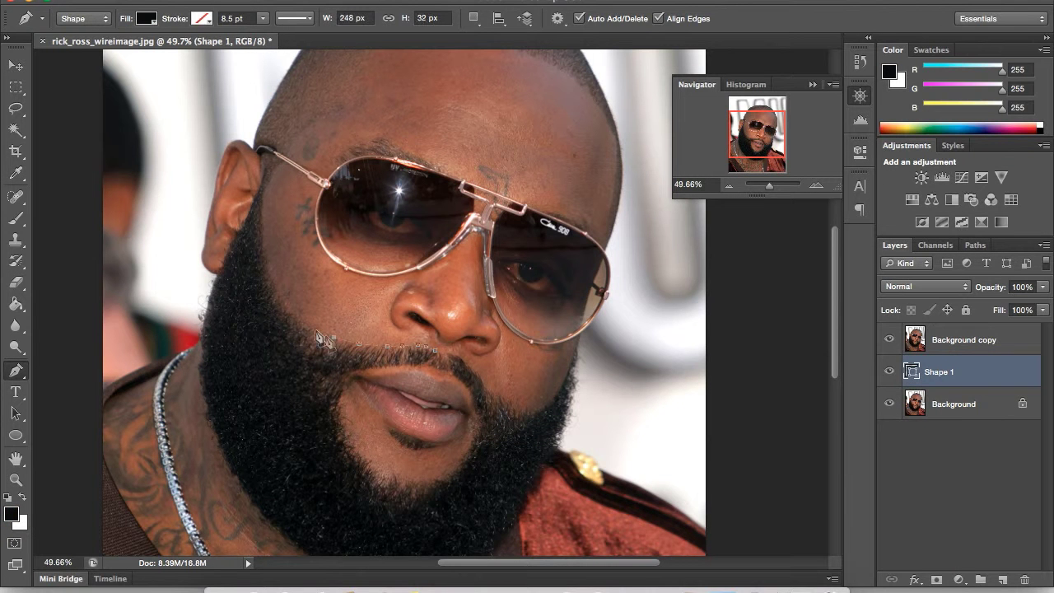
click(283, 303)
click(270, 281)
click(261, 238)
click(261, 209)
click(265, 183)
Continue the beard outline down its left edge to the bottom of the beard
click(248, 224)
click(235, 239)
click(225, 254)
click(210, 286)
click(209, 426)
click(220, 452)
click(230, 471)
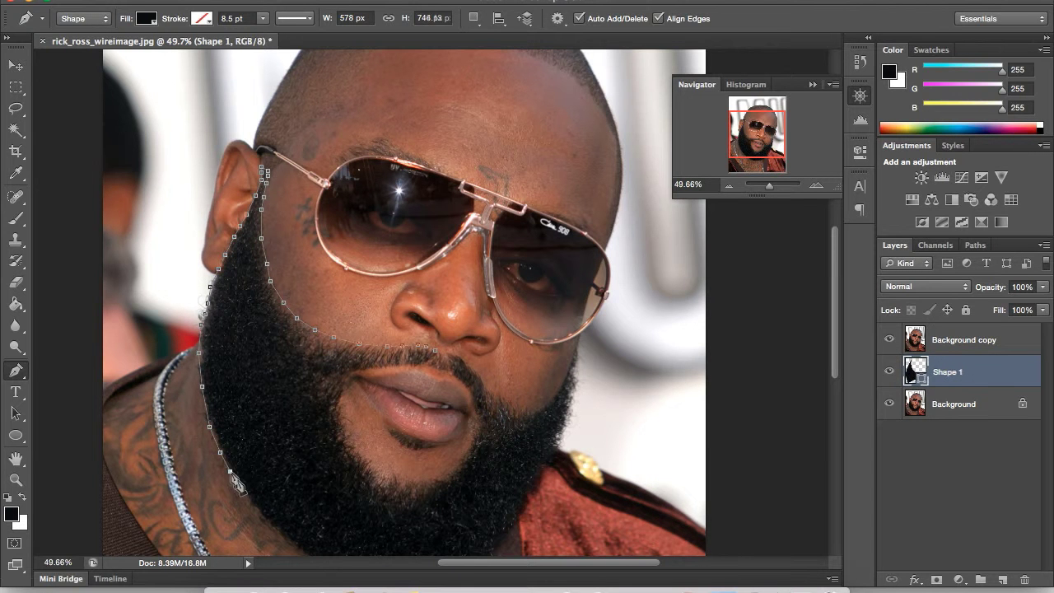
click(251, 504)
click(266, 520)
scroll(271, 528, down, 5)
click(283, 372)
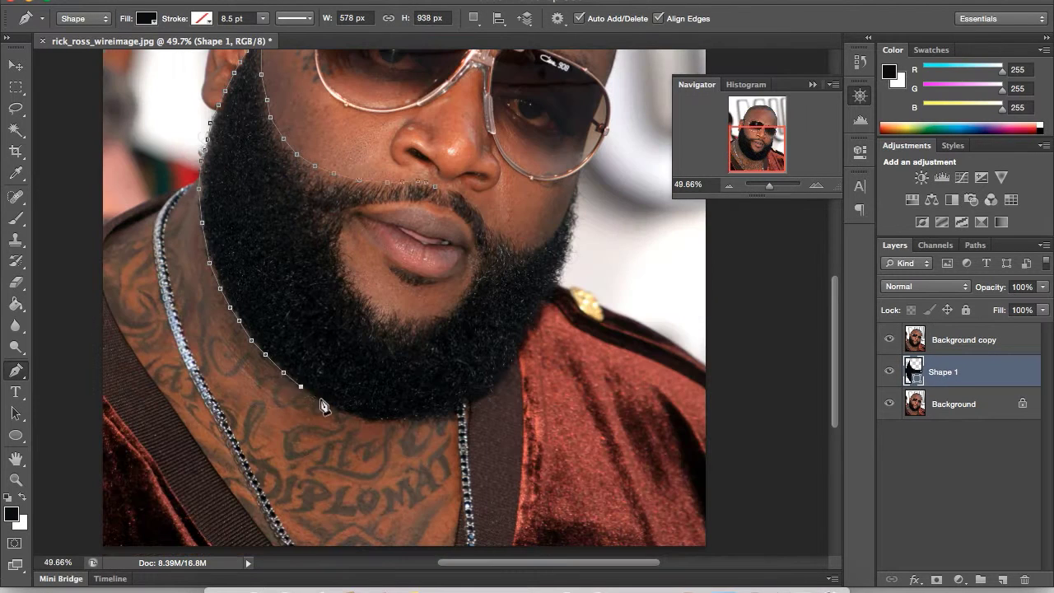
Trace up the beard's right edge, delete a stray anchor, and sample a brown skin tone
click(475, 405)
click(490, 391)
click(514, 358)
click(528, 339)
click(546, 305)
click(556, 265)
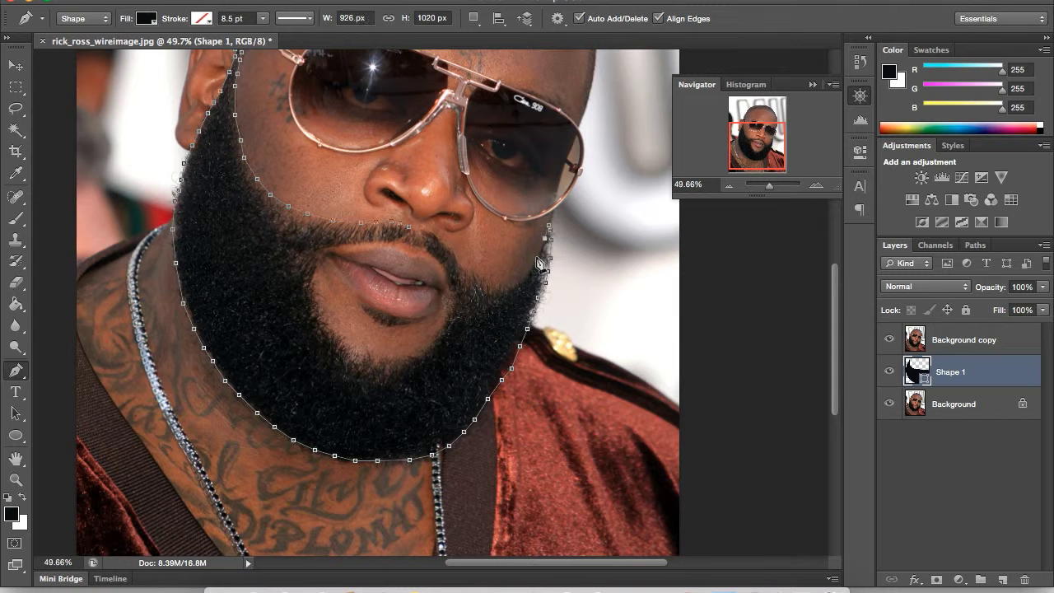
right_click(530, 278)
click(544, 281)
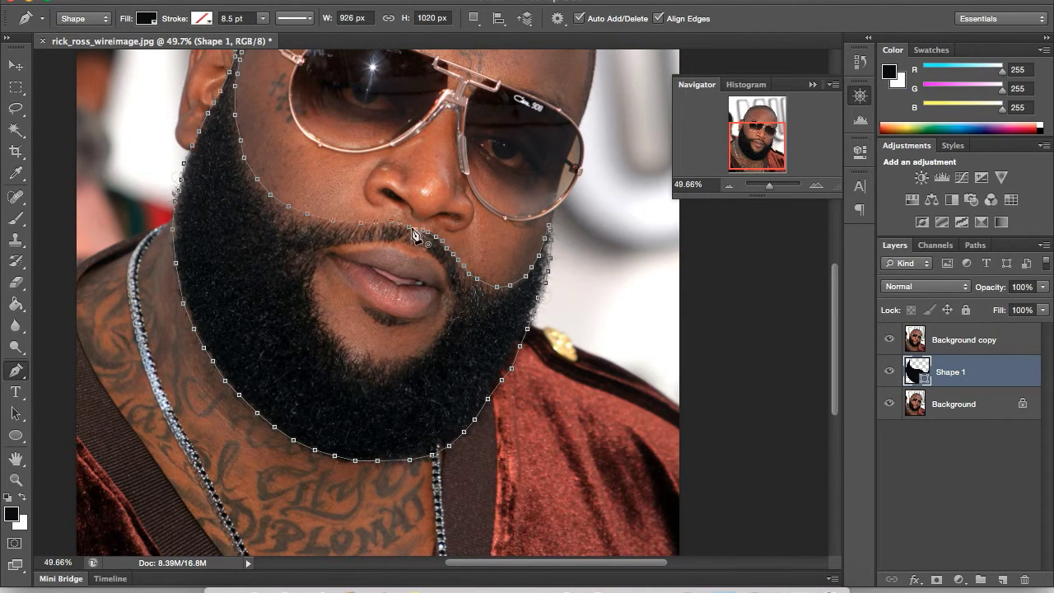
click(11, 513)
click(252, 425)
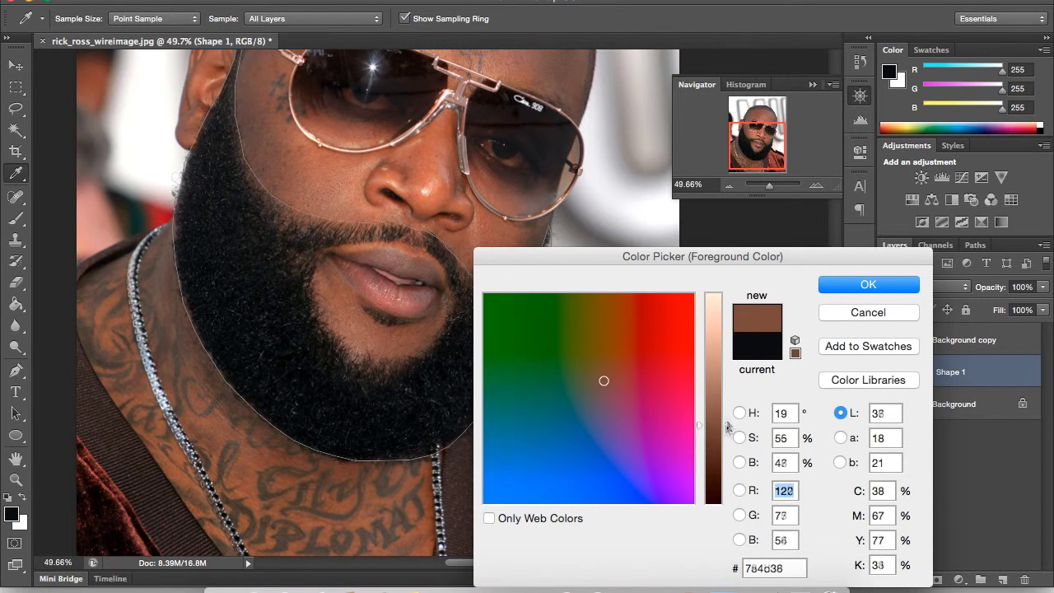
Accept brown #784c36 and trace Shape 2 around the upper lip, lips and curved chin
click(868, 285)
click(445, 267)
click(428, 251)
click(385, 240)
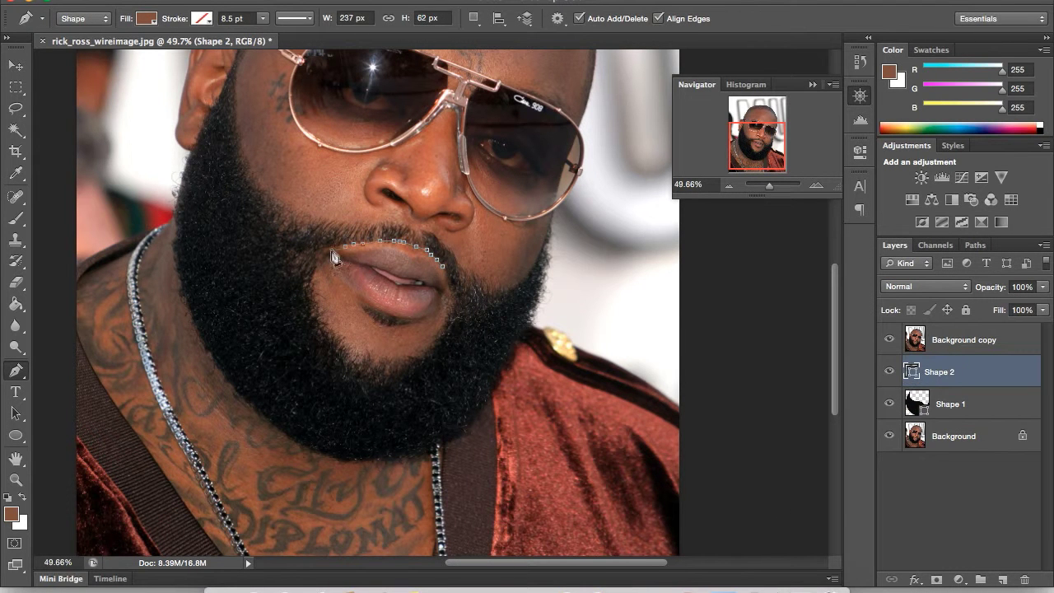
click(319, 284)
scroll(319, 313, up, 1)
right_click(311, 321)
click(313, 329)
click(339, 371)
drag(345, 385, 388, 401)
drag(438, 374, 455, 338)
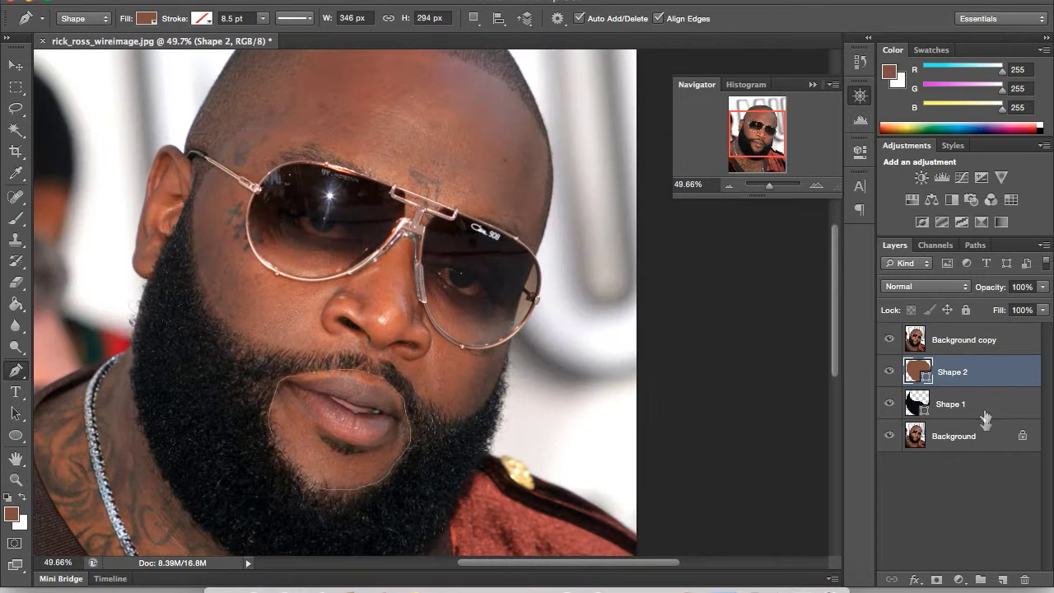
Trace the head outline from beside the beard up the face's side to the upper head
click(497, 409)
click(509, 355)
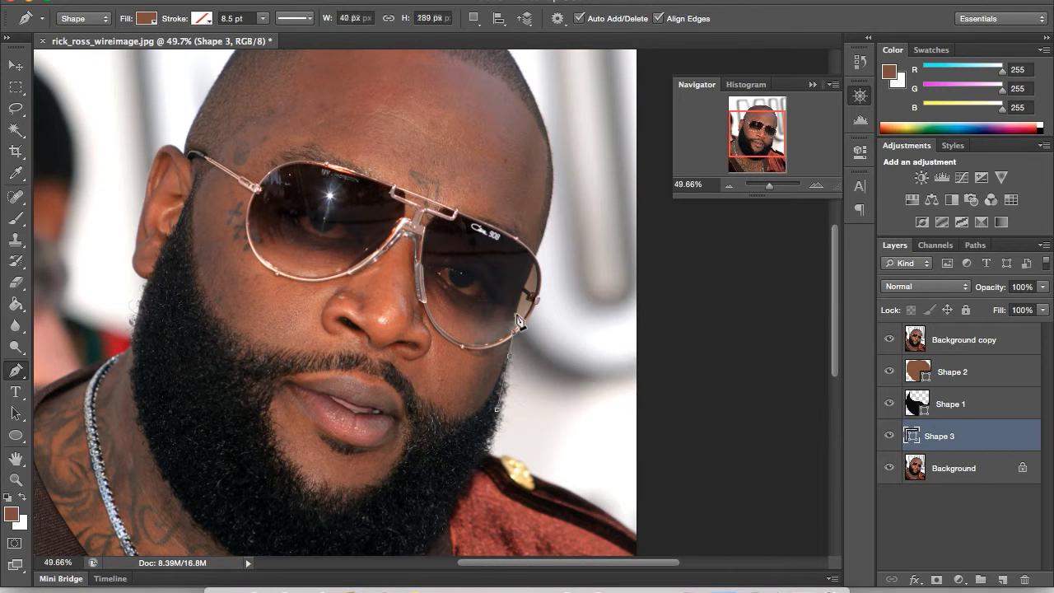
right_click(520, 282)
click(533, 277)
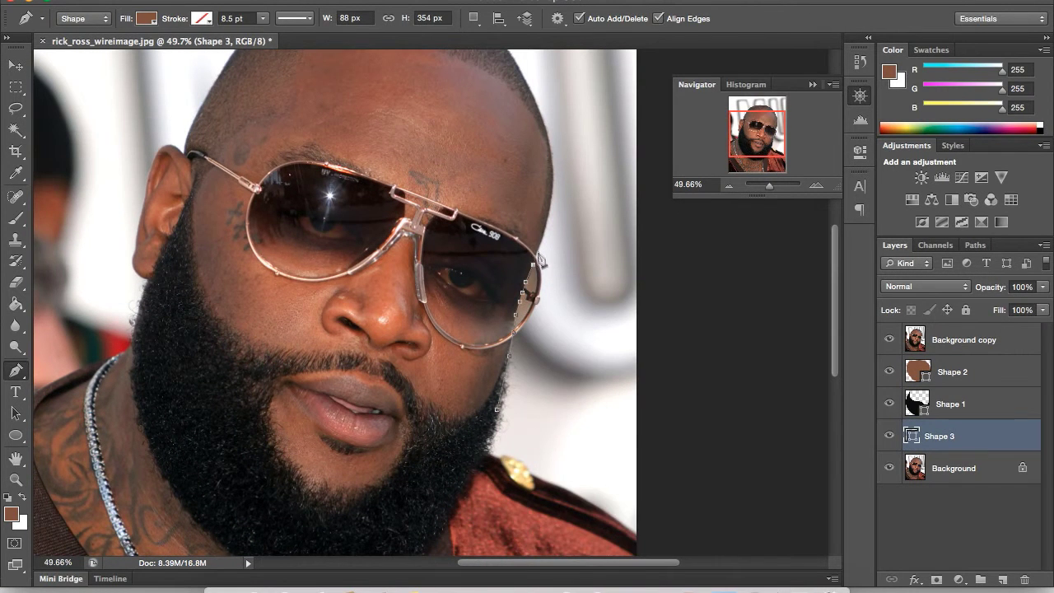
scroll(541, 261, up, 5)
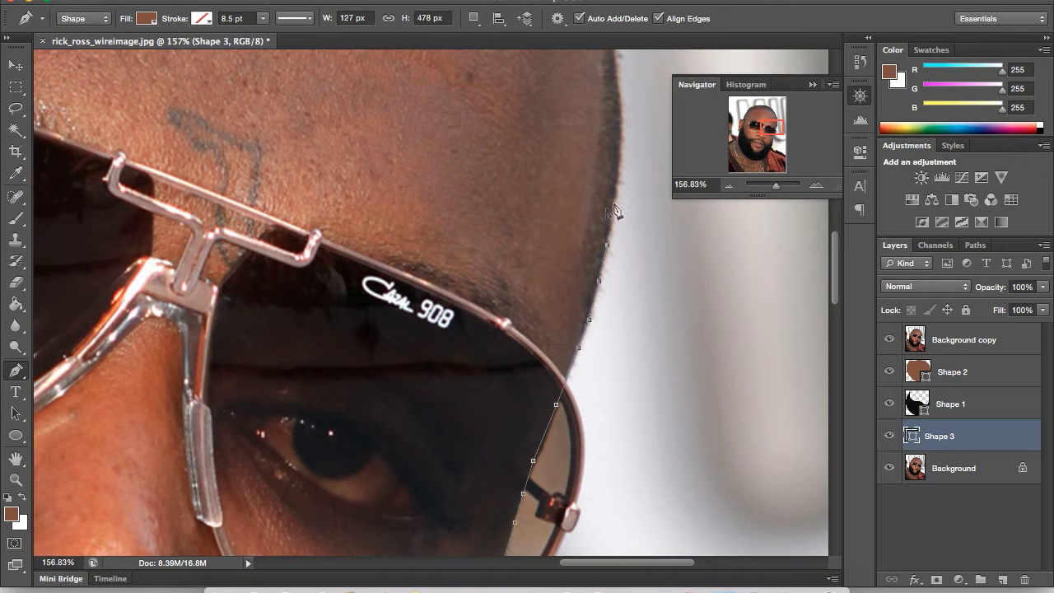
click(614, 211)
drag(613, 212, 714, 455)
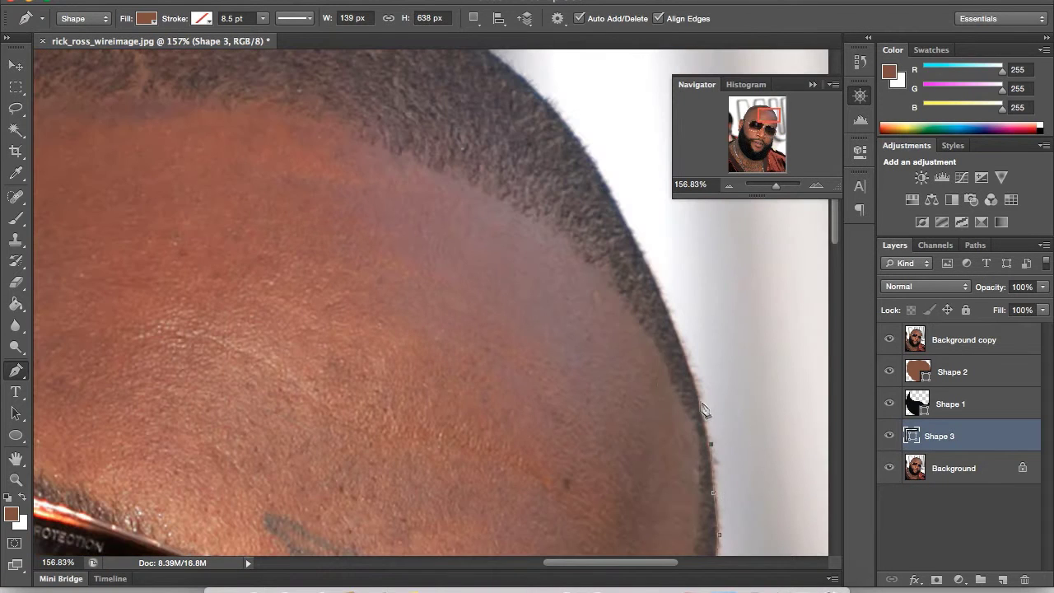
click(704, 410)
drag(704, 410, 672, 402)
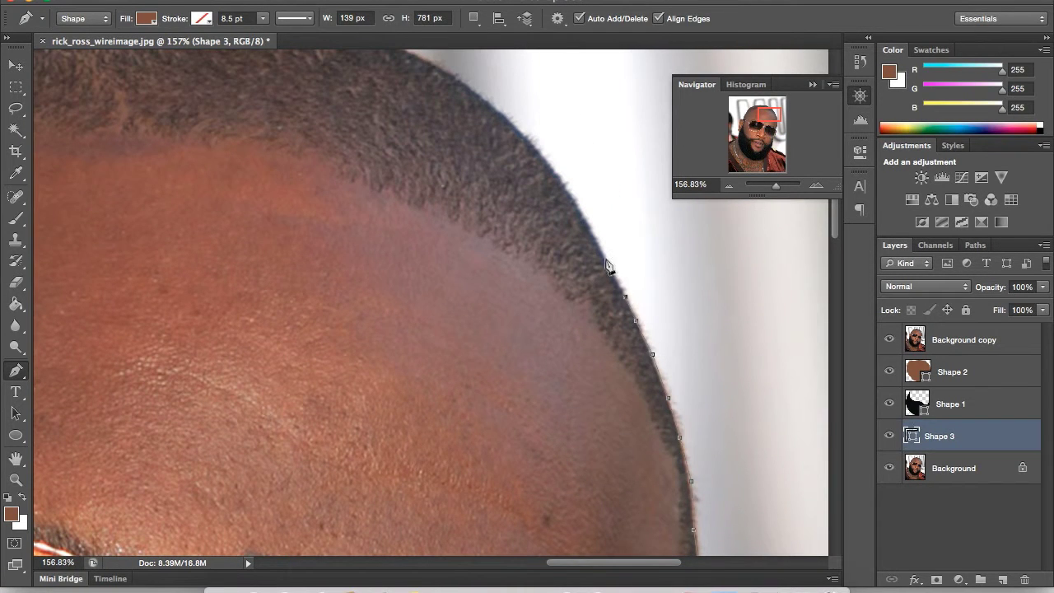
Continue the head outline over the crown and along the top of the head
scroll(607, 265, right, 2)
click(570, 231)
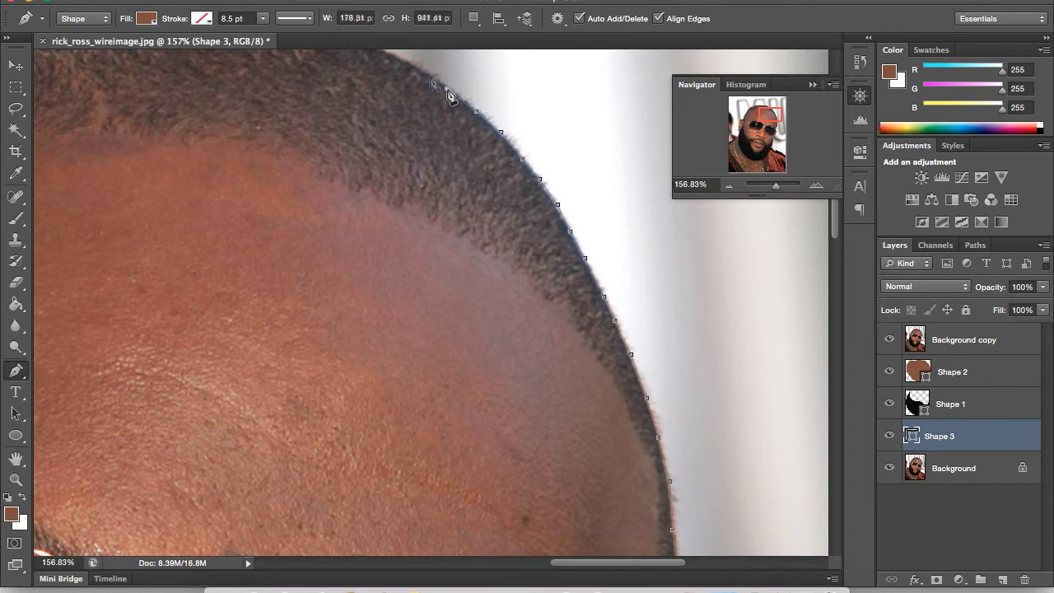
drag(705, 129, 717, 247)
click(735, 301)
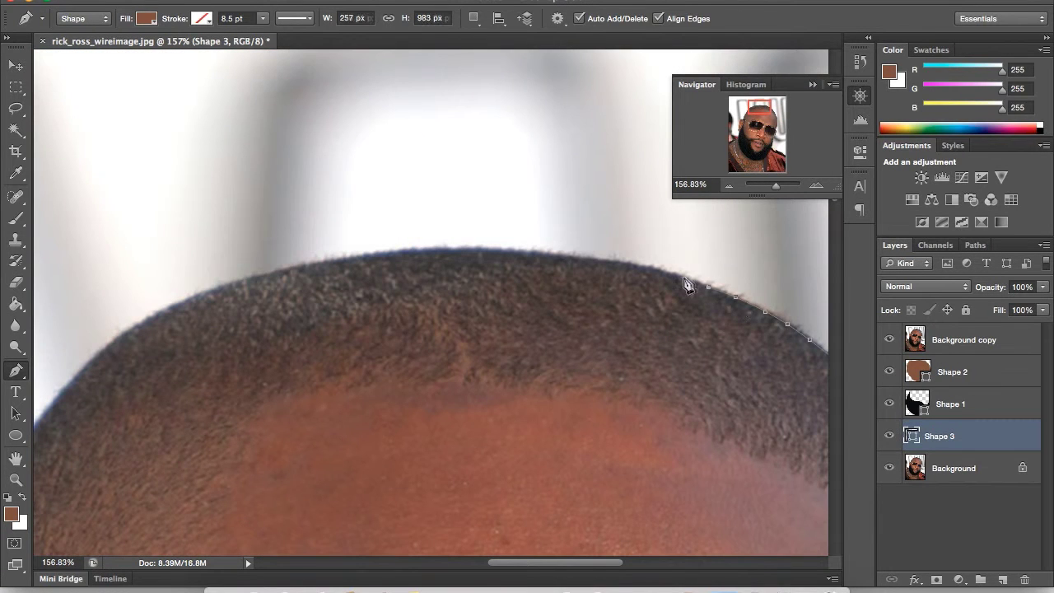
scroll(588, 266, down, 1)
click(575, 237)
click(534, 232)
click(491, 229)
click(456, 228)
click(429, 228)
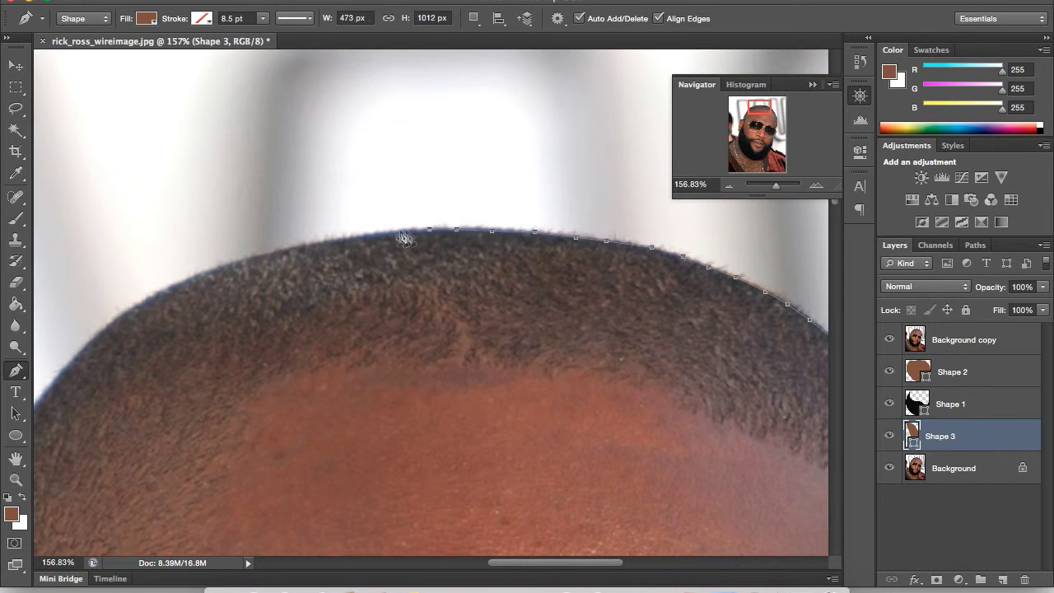
Finish the brown head outline down its upper-left side toward the ear
click(310, 241)
right_click(309, 241)
key(Escape)
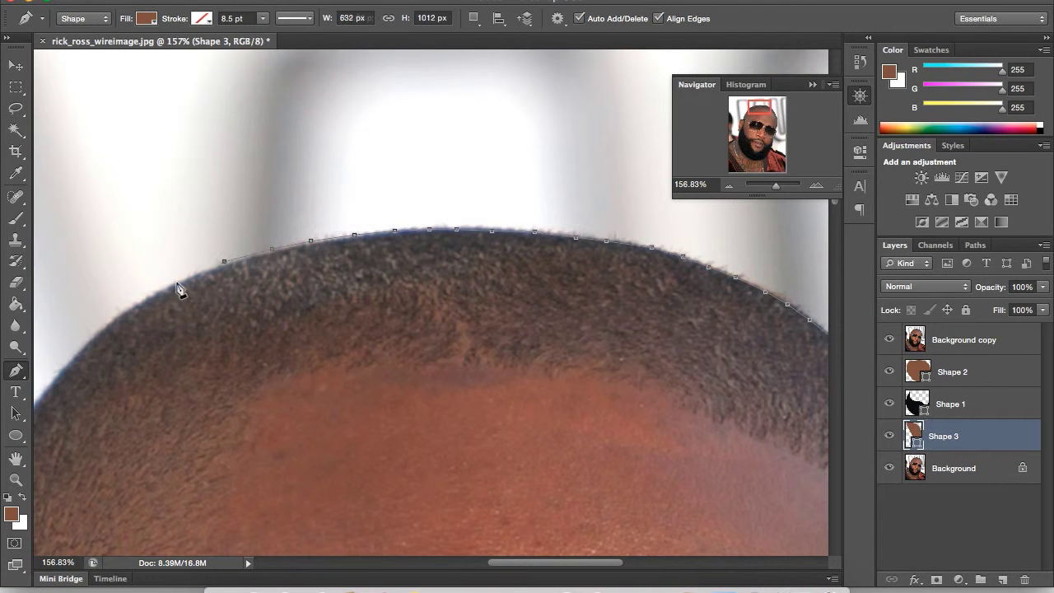
scroll(255, 292, down, 5)
scroll(255, 292, left, 7)
click(329, 227)
click(295, 276)
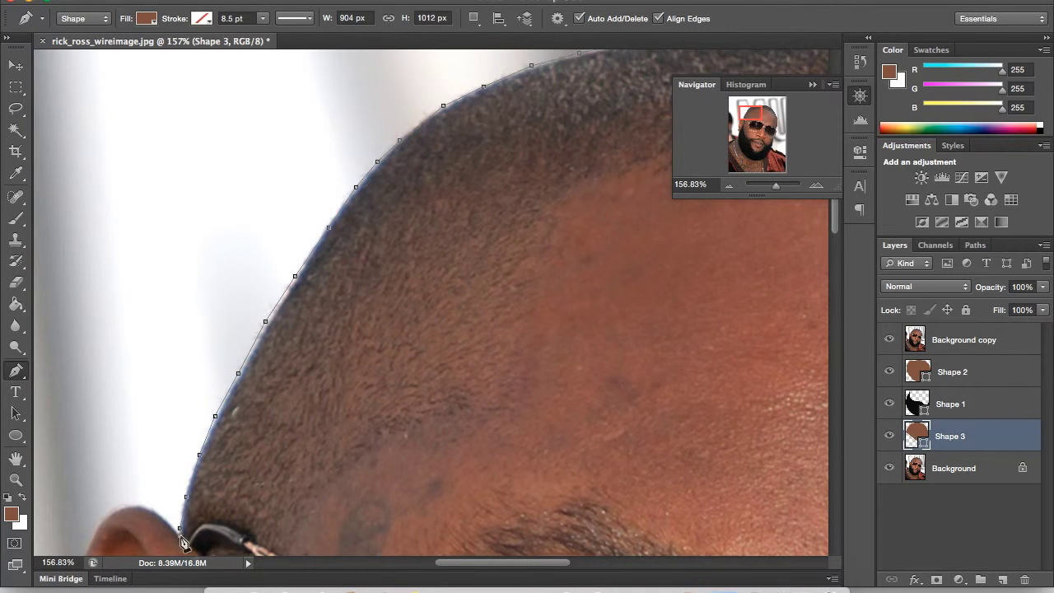
scroll(182, 544, down, 3)
scroll(494, 329, down, 8)
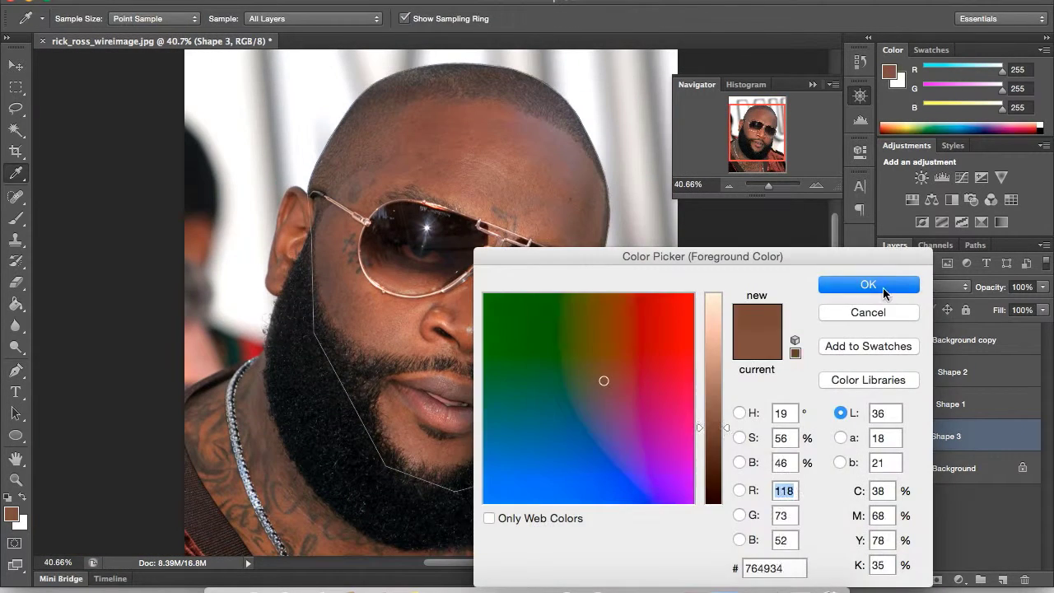
On a new layer, trace the left ear as brown Shape 4
click(1001, 582)
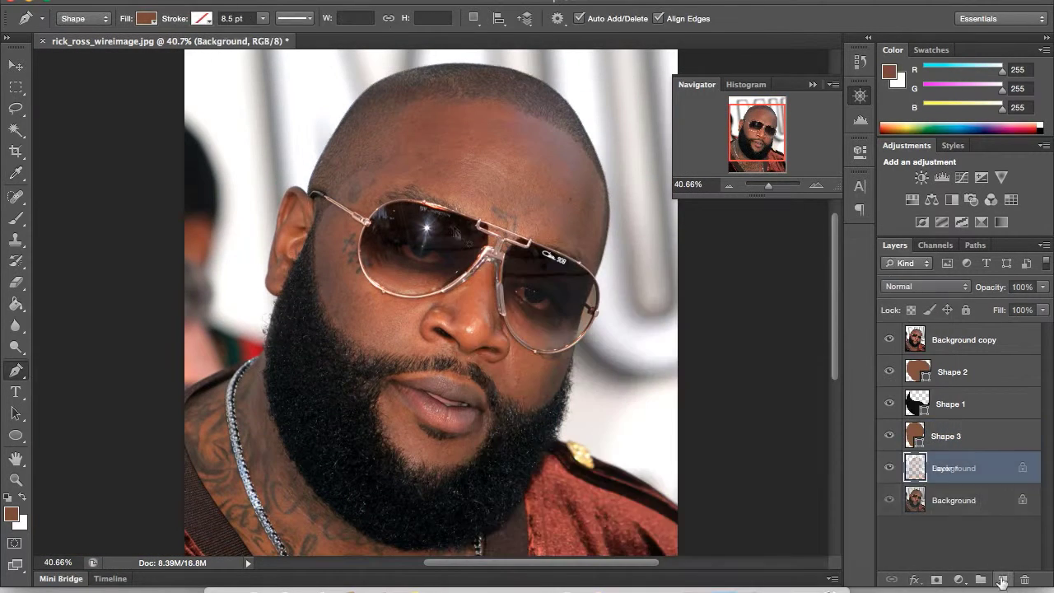
click(312, 196)
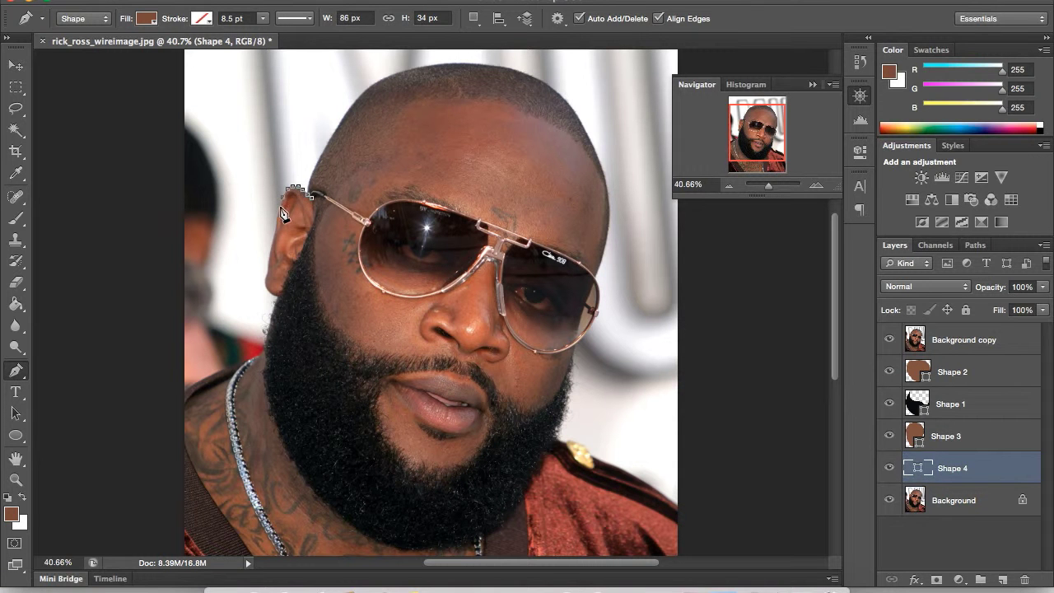
click(268, 262)
scroll(272, 271, down, 2)
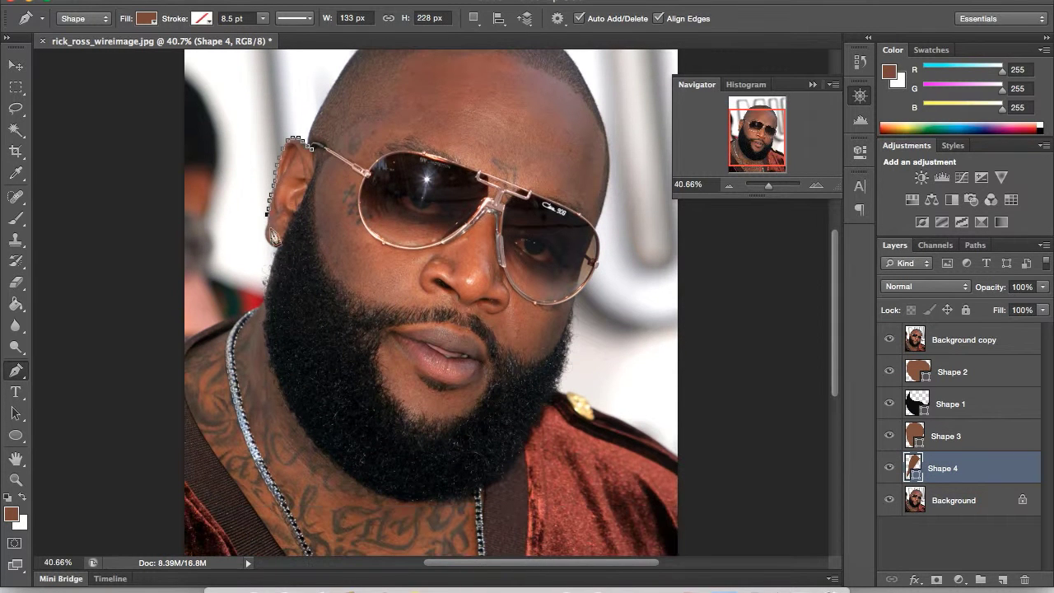
click(288, 250)
click(311, 197)
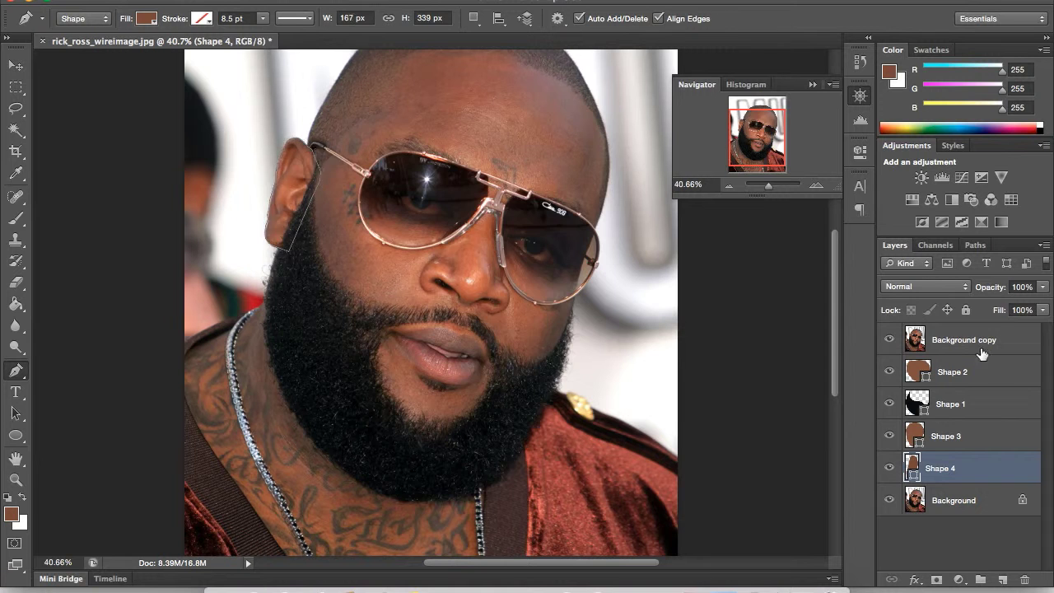
Toggle the Background copy's visibility and add an empty layer just above Background
click(963, 339)
click(890, 339)
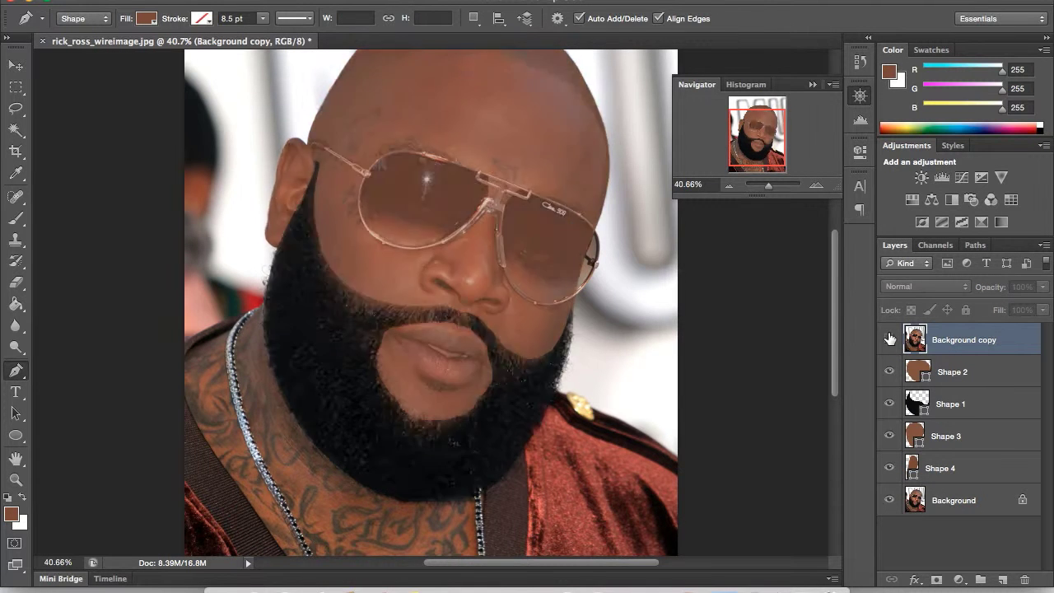
click(1012, 500)
key(ctrl+shift+alt+n)
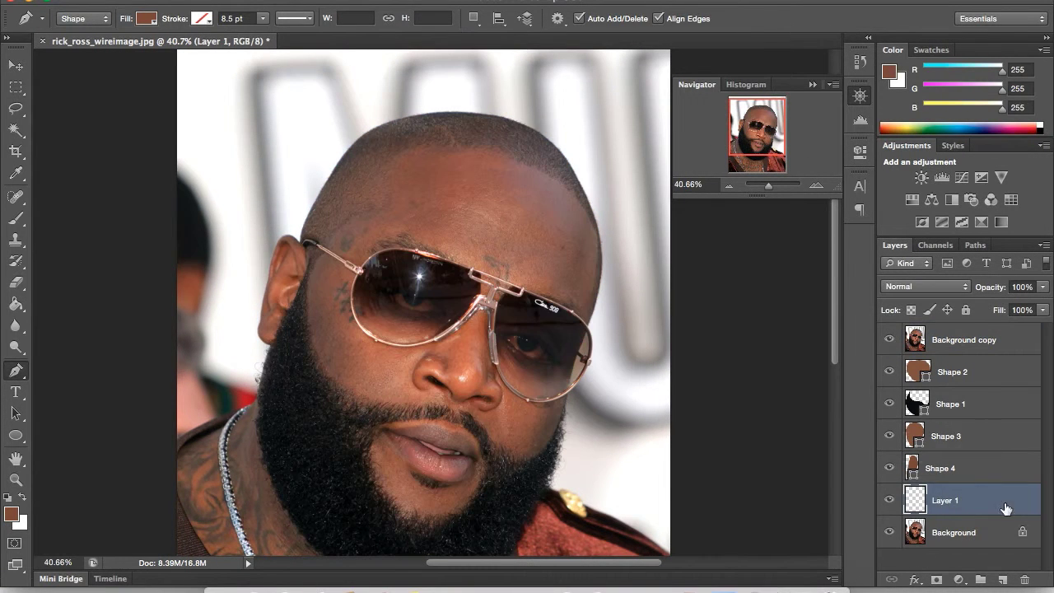
Move the new layer above Shape 3, freehand-draw the head-top band, and rasterize it
drag(1005, 508, 972, 424)
mouse_move(309, 270)
mouse_down()
mouse_move(394, 178)
mouse_move(474, 148)
mouse_move(570, 198)
mouse_up()
mouse_move(599, 294)
mouse_down()
mouse_move(483, 80)
mouse_move(309, 285)
mouse_up()
right_click(1009, 432)
click(980, 187)
Duplicate the Shape 3 head layer and hide the photo to reveal the flat shapes
double_click(976, 468)
key(Escape)
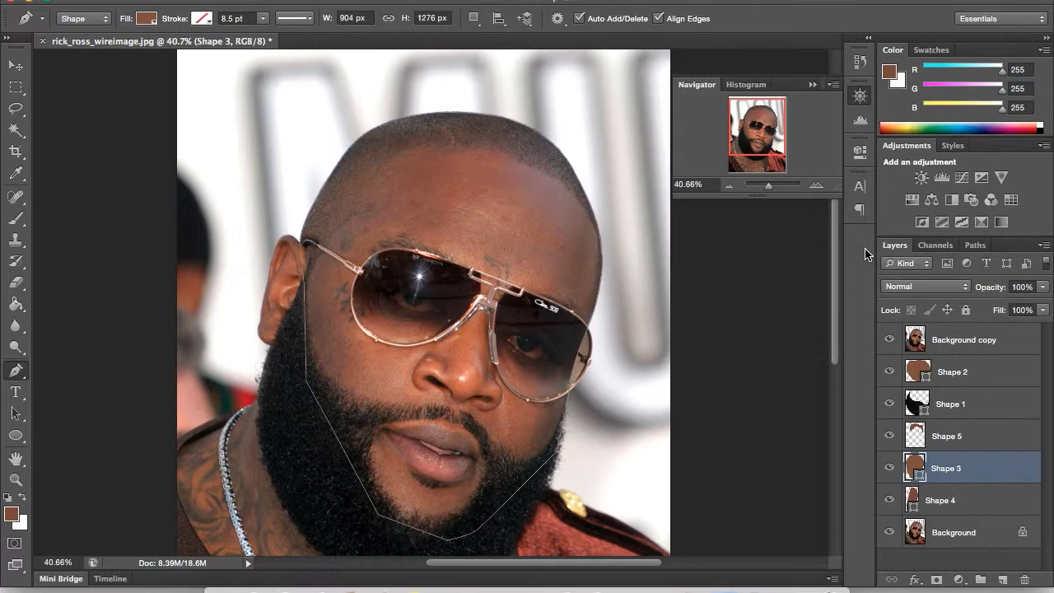
key(ctrl+j)
ctrl+click(915, 467)
key(w)
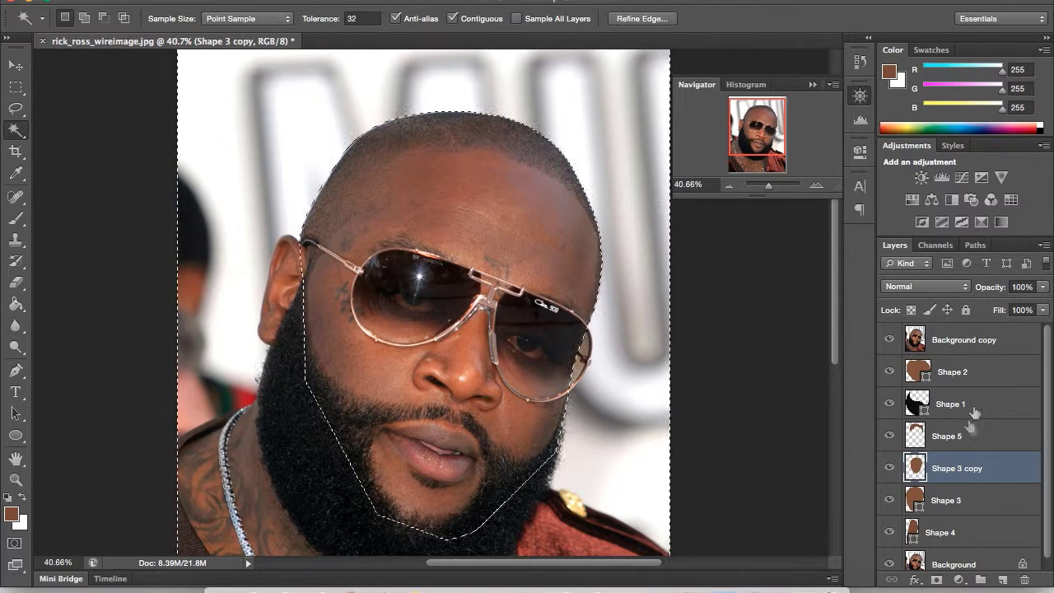
click(971, 436)
key(ctrl+d)
click(889, 339)
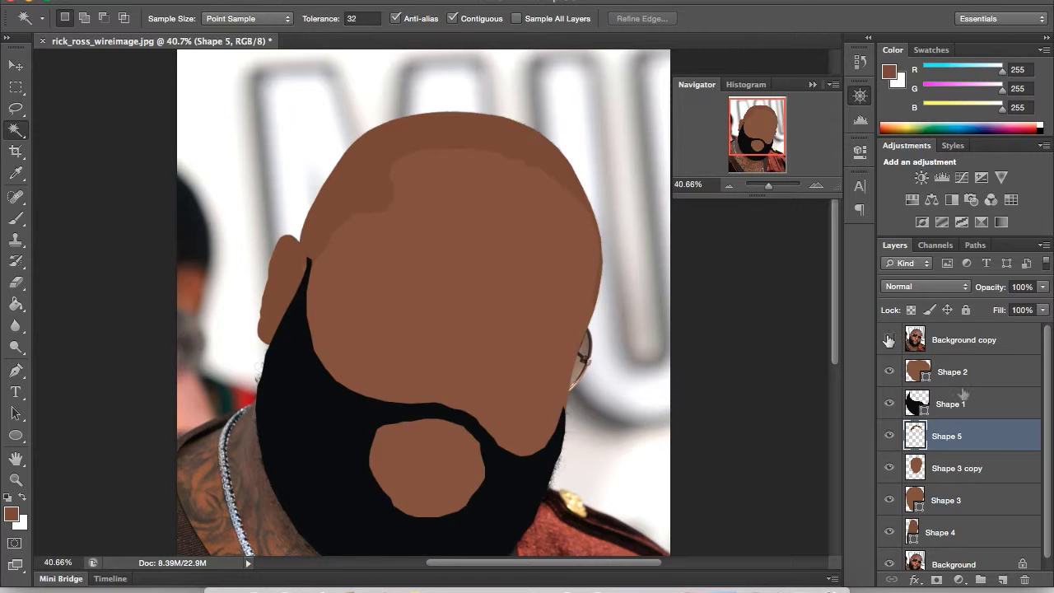
Pick a near-black Color Overlay colour for the Shape 5 head-top layer
double_click(1009, 436)
click(442, 378)
click(706, 237)
click(329, 477)
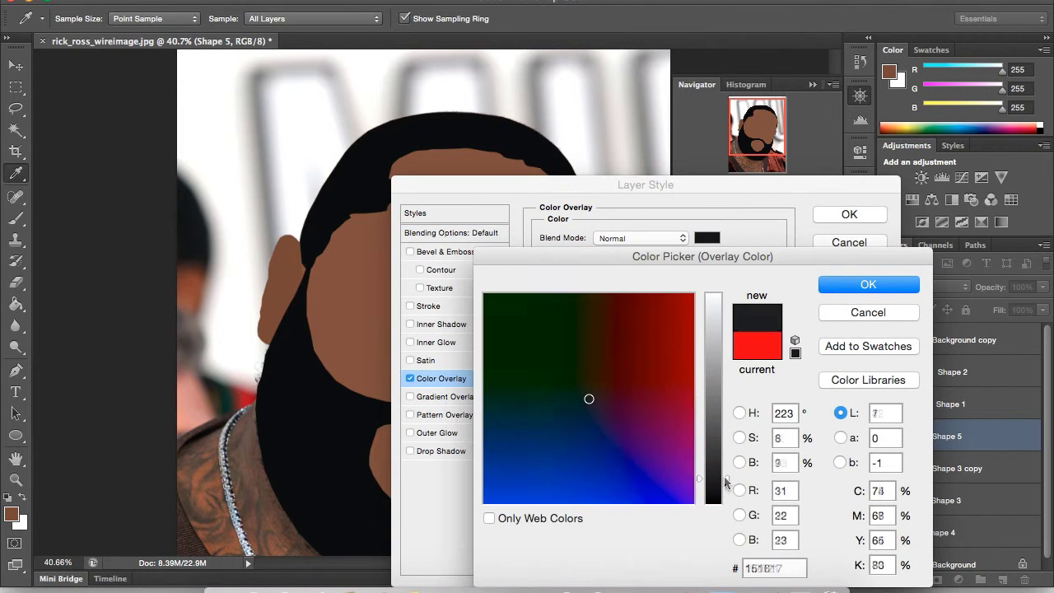
Apply the near-black overlay, set Shape 5 to 52% opacity above Shape 1, and reshow the photo
key(Return)
key(Return)
click(1042, 287)
drag(1042, 303, 1011, 311)
drag(972, 435, 988, 391)
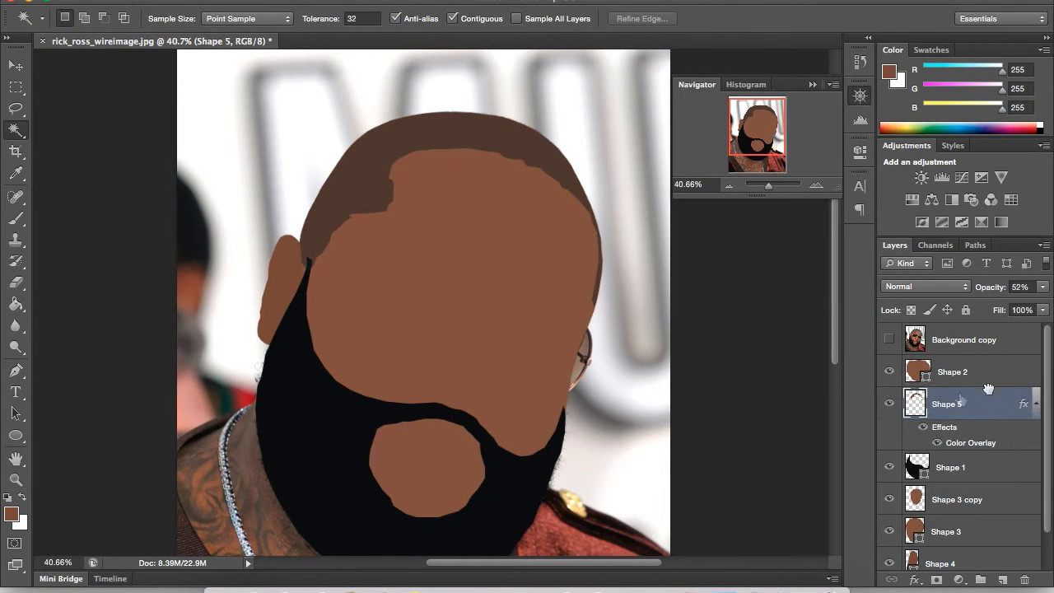
click(963, 340)
click(888, 339)
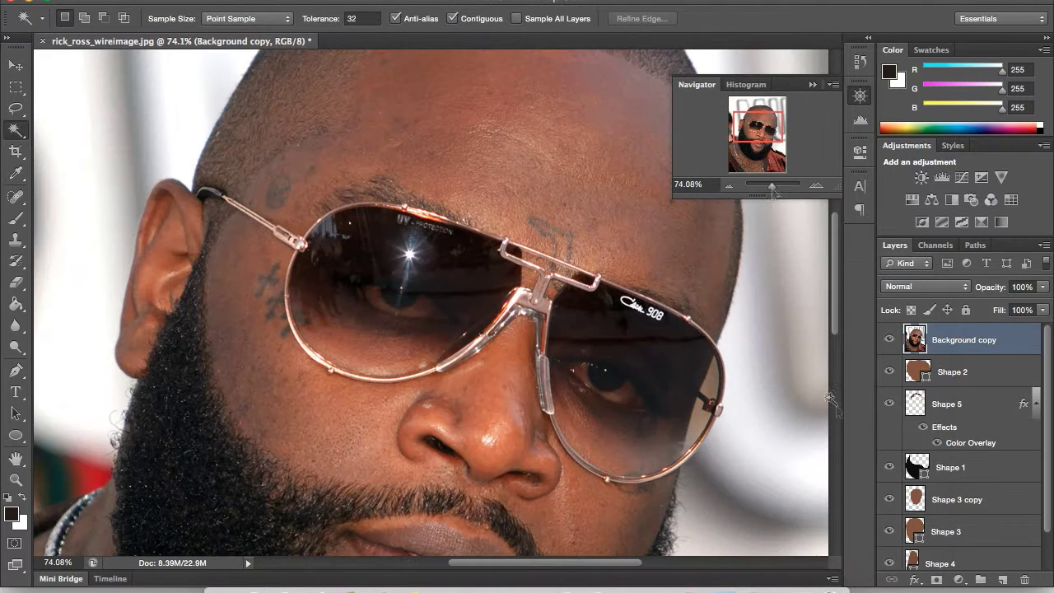
On a new layer, pen-trace the left sunglasses lens as a near-black shape
key(ctrl+shift+alt+n)
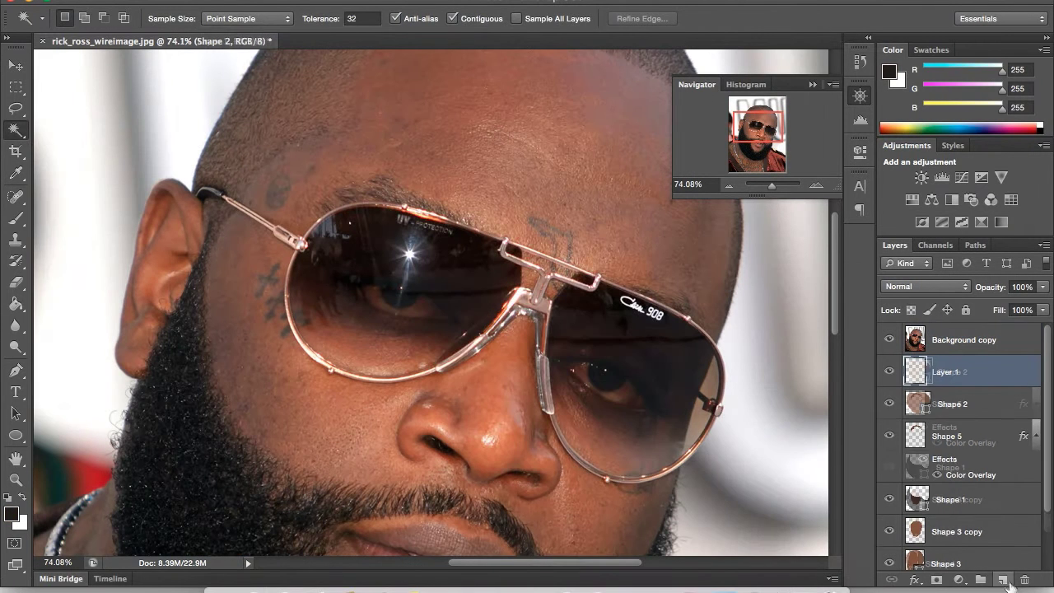
key(p)
click(478, 235)
click(512, 250)
click(461, 224)
click(416, 210)
click(374, 202)
click(344, 215)
click(287, 316)
click(297, 339)
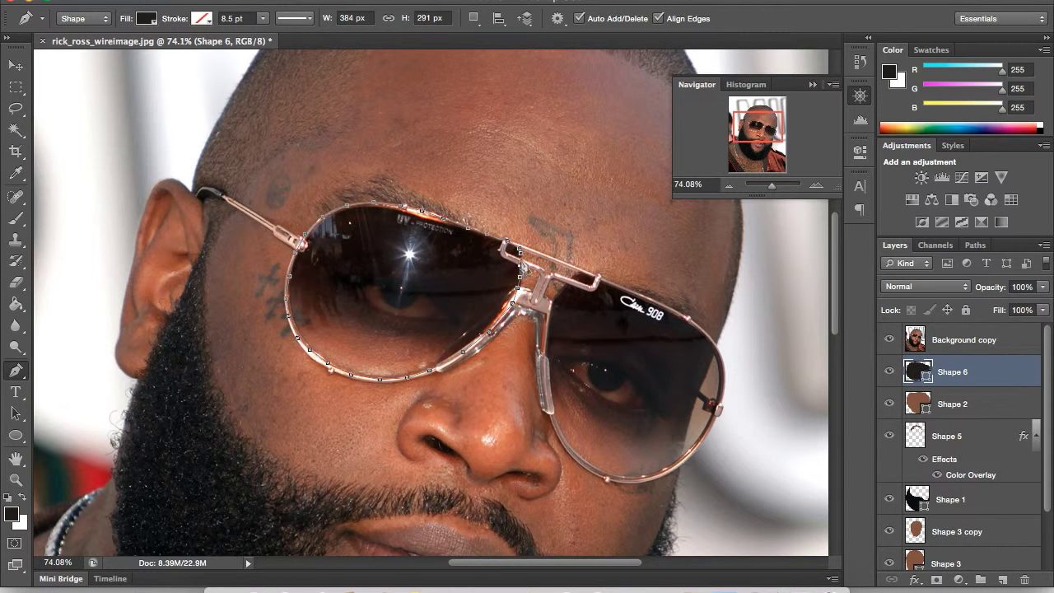
Pen-trace the right sunglasses lens along its rim, nose bridge and lower edge
click(689, 321)
click(663, 308)
click(636, 296)
right_click(587, 276)
key(Escape)
click(561, 288)
click(547, 405)
click(568, 450)
click(583, 466)
click(607, 478)
click(722, 402)
Hide the photo to check the lens shapes, then sample the gold frame colour
click(964, 340)
click(889, 339)
key(i)
click(12, 515)
click(460, 216)
mouse_move(702, 256)
mouse_down()
mouse_move(882, 264)
mouse_move(684, 207)
mouse_up()
key(Return)
Trace the gold temple arm of the sunglasses from the lens up toward the ear
key(p)
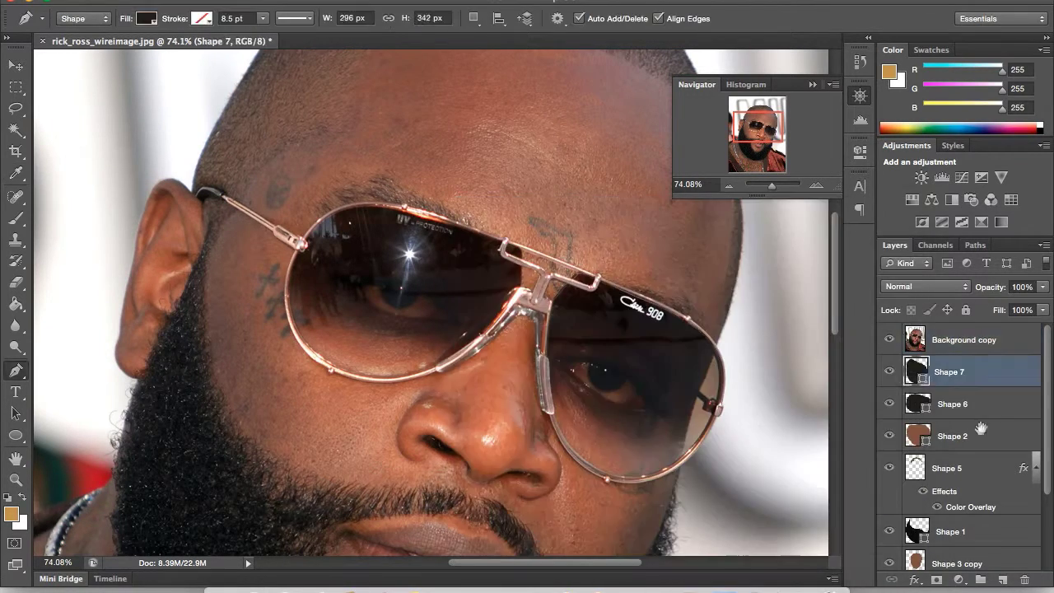
drag(772, 185, 774, 185)
drag(758, 136, 749, 123)
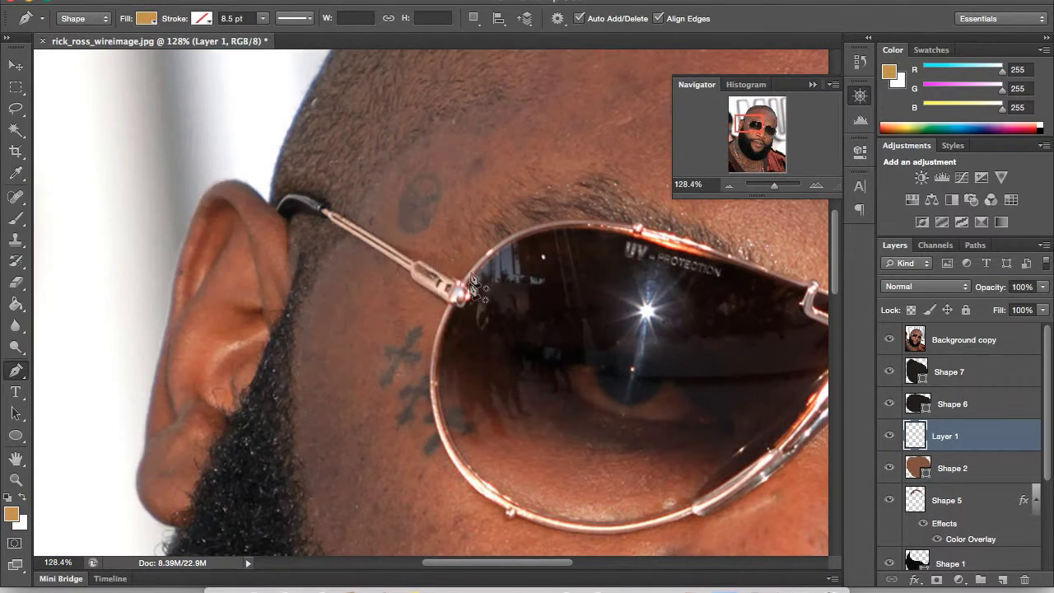
click(462, 284)
click(453, 275)
click(420, 260)
click(395, 248)
click(376, 238)
click(359, 226)
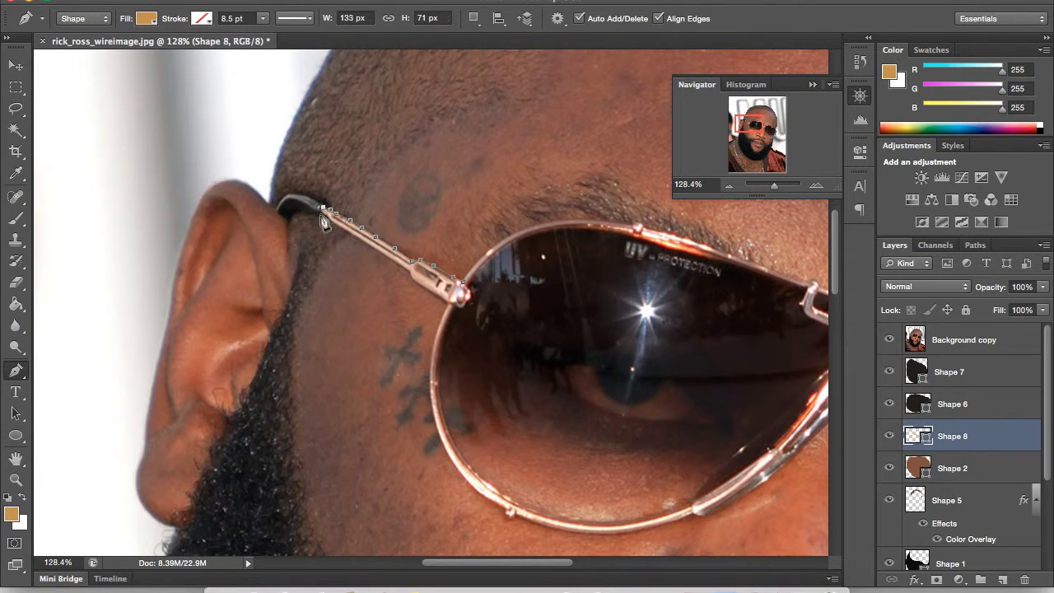
Trace the gold frame down the left lens rim and along its bottom edge
click(442, 300)
click(431, 353)
click(433, 406)
click(442, 437)
click(459, 467)
click(538, 526)
click(568, 533)
click(619, 535)
click(661, 526)
click(691, 516)
scroll(675, 503, right, 5)
Trace up the lower right of the rim to a point at the temple hinge
click(651, 490)
click(687, 455)
click(775, 437)
scroll(659, 329, down, 5)
right_click(522, 247)
key(Escape)
Continue the gold frame outline along the lower lens rim to the right lens hinge
click(549, 398)
click(556, 415)
click(567, 436)
right_click(556, 431)
key(Escape)
click(668, 492)
click(691, 497)
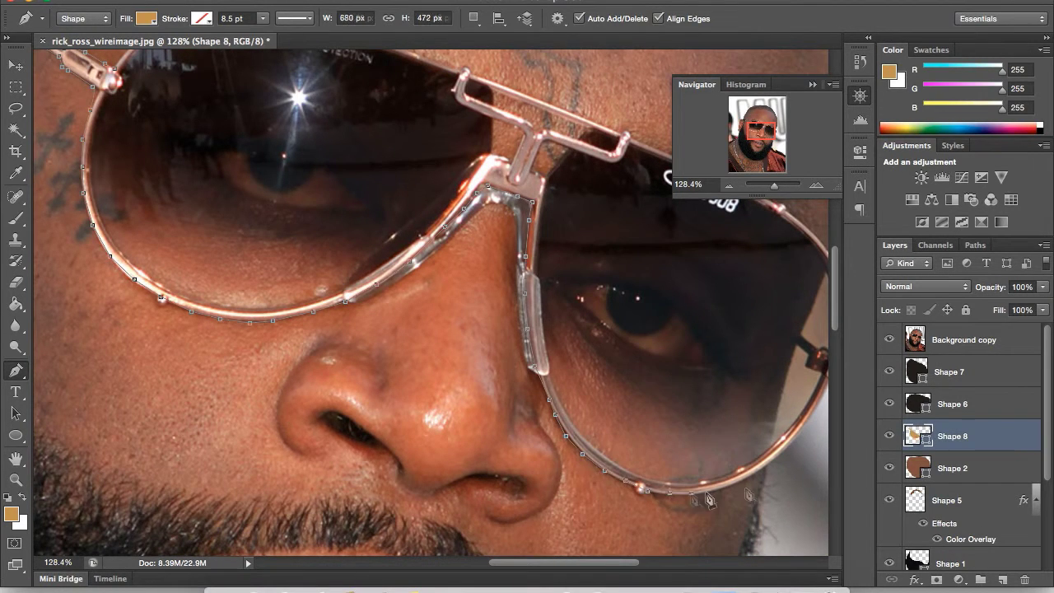
click(805, 432)
drag(805, 431, 600, 489)
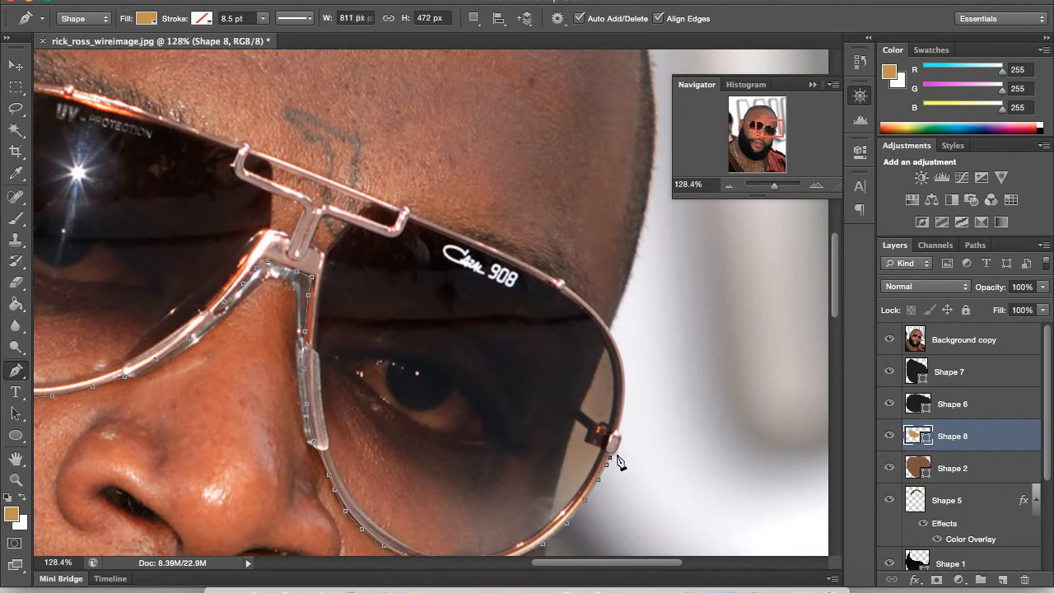
Zoom out and hide the original photo to preview gold rims around the dark lenses
scroll(619, 437, up, 2)
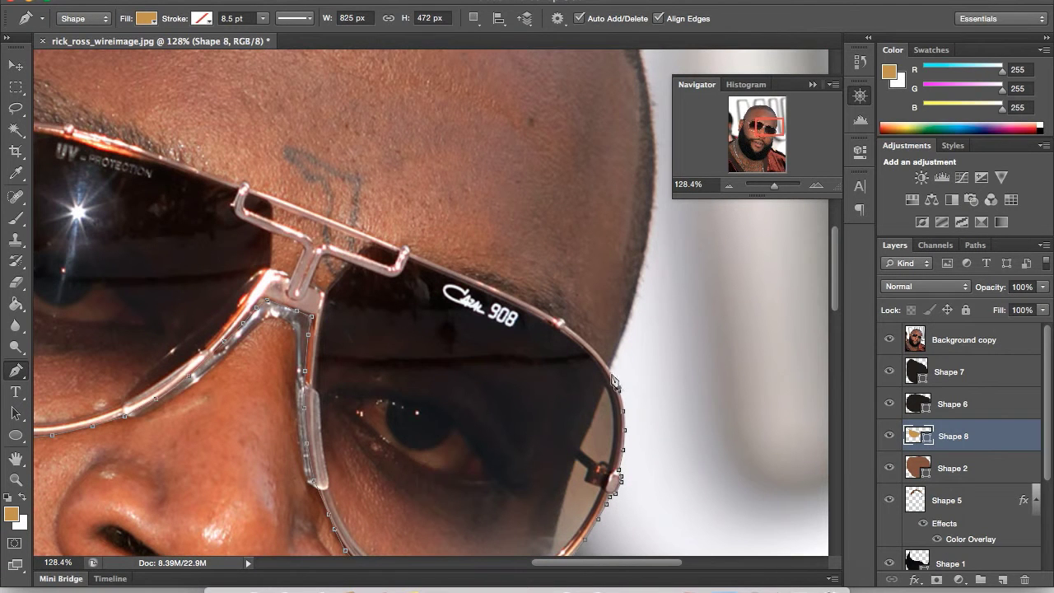
scroll(573, 338, left, 3)
scroll(589, 331, up, 1)
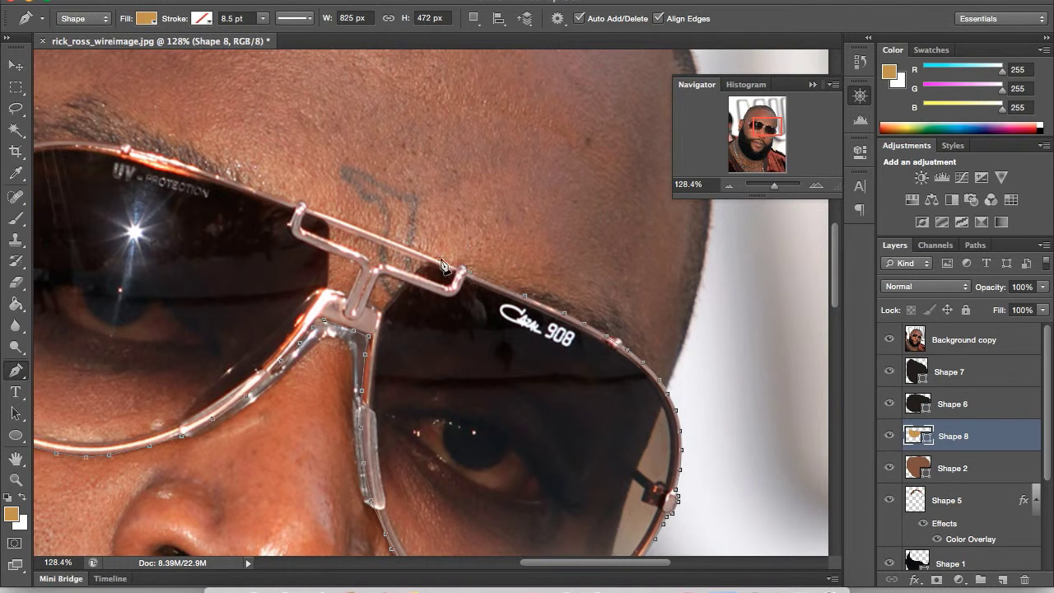
scroll(191, 169, left, 10)
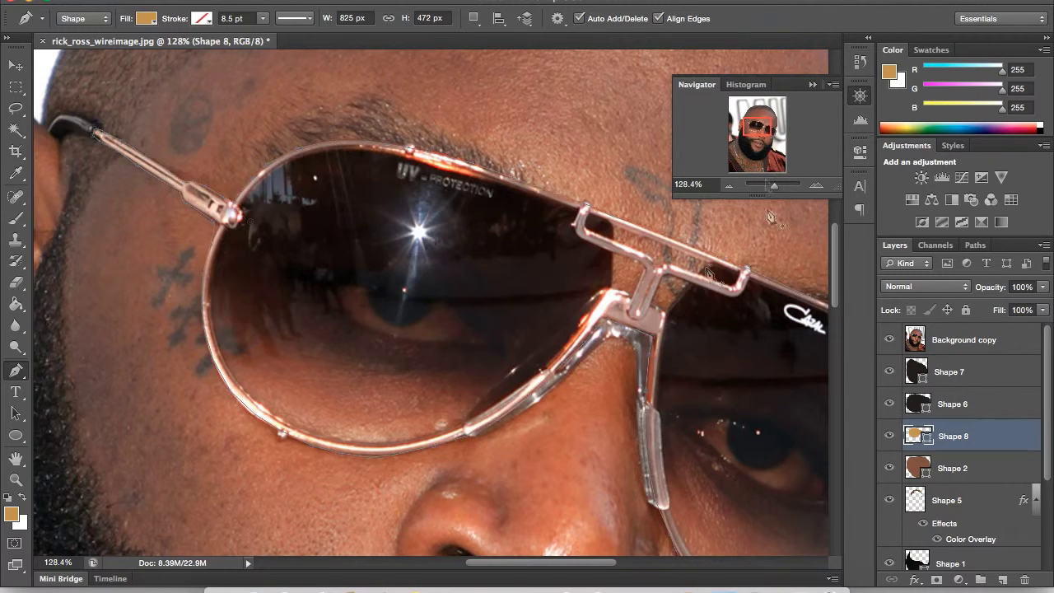
key(ctrl+0)
click(889, 339)
click(776, 187)
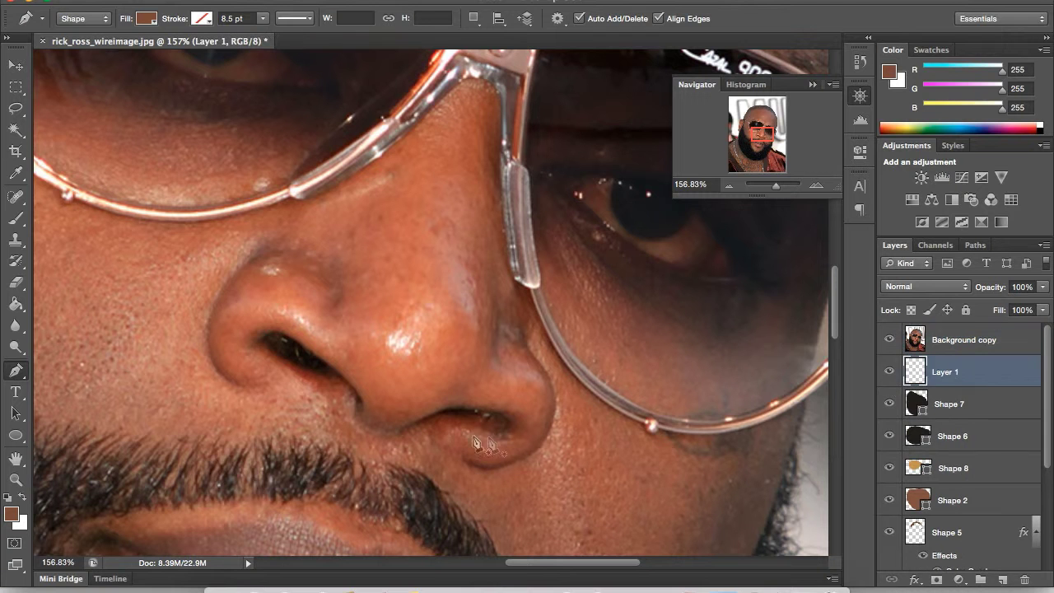
Pen-trace the shadow under the nose and the left nostril shape
click(406, 431)
click(425, 429)
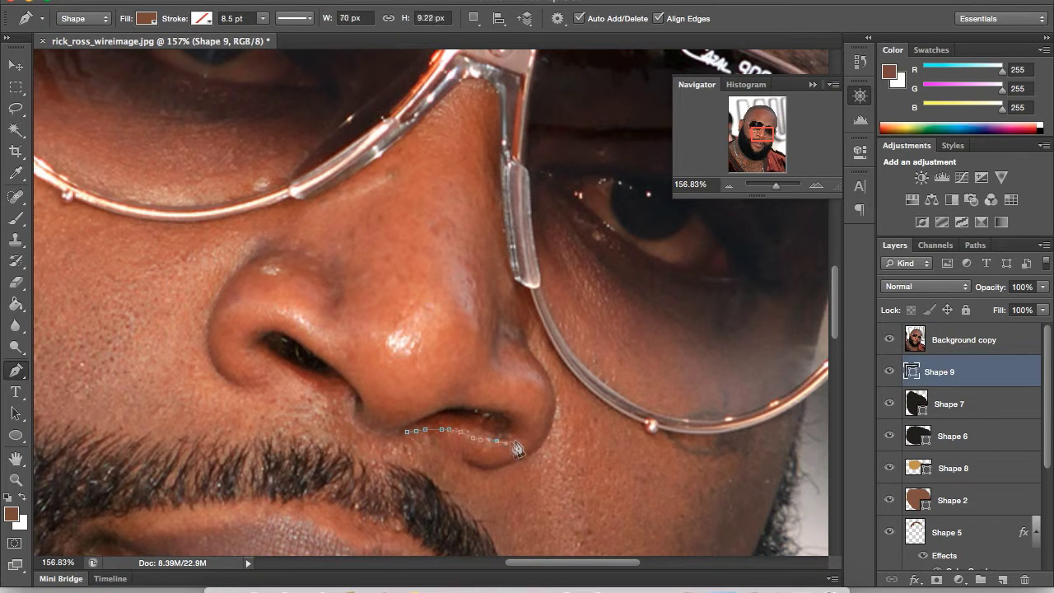
mouse_move(360, 412)
mouse_down()
mouse_move(334, 369)
mouse_move(272, 334)
mouse_move(290, 375)
mouse_up()
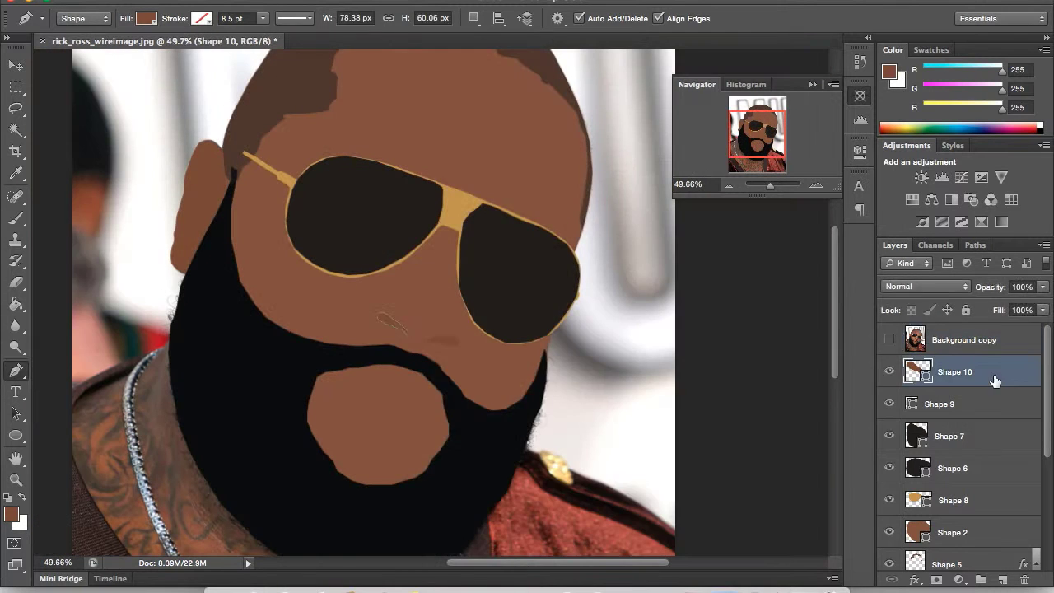
Give the nostril shape a dark brown Color Overlay
double_click(993, 371)
click(463, 378)
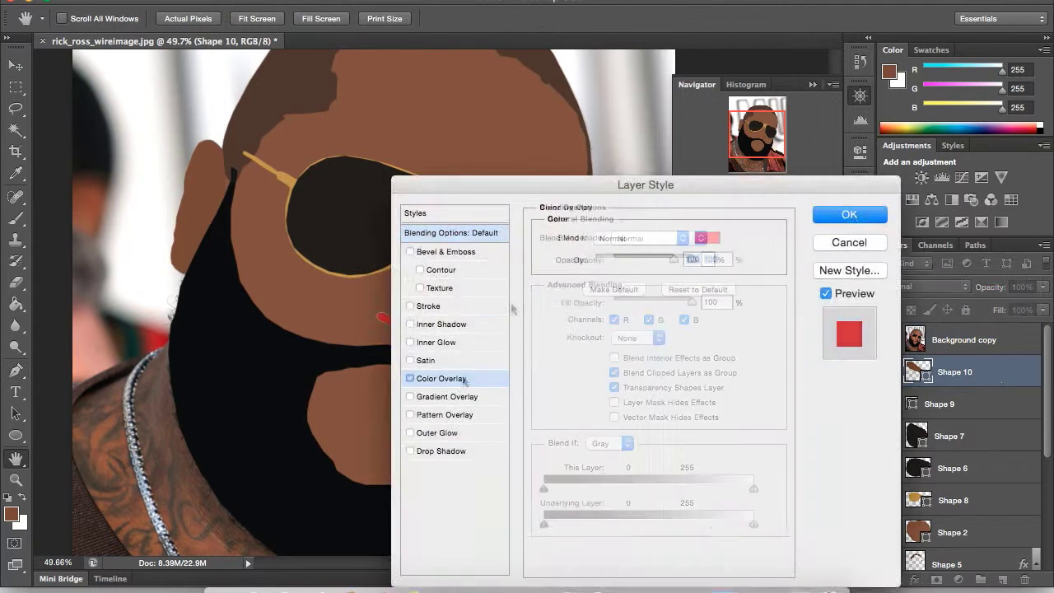
click(846, 199)
mouse_move(708, 372)
mouse_down()
mouse_move(738, 368)
mouse_move(740, 381)
mouse_up()
click(842, 236)
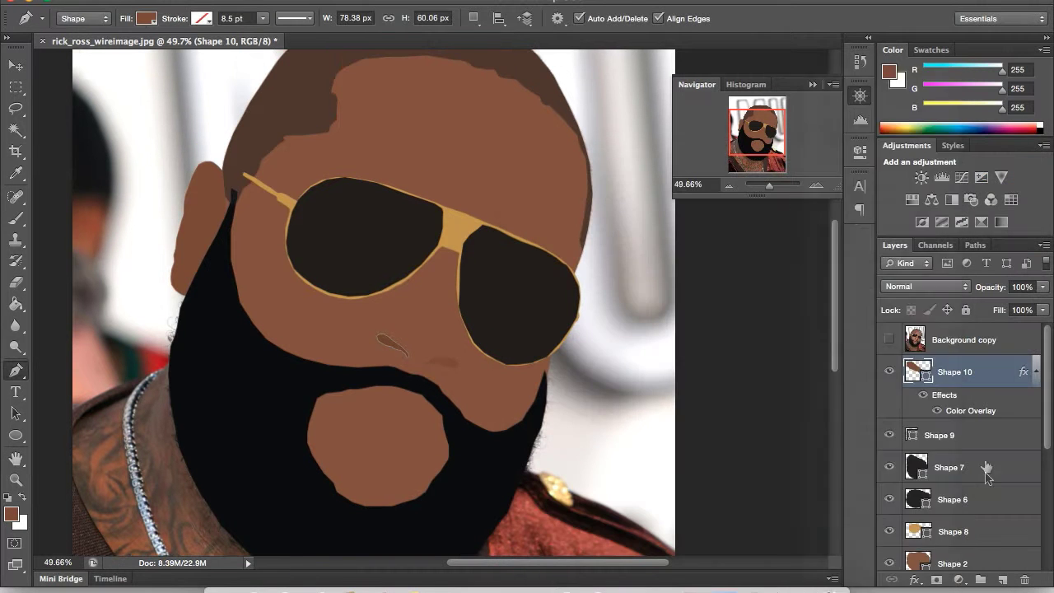
click(961, 349)
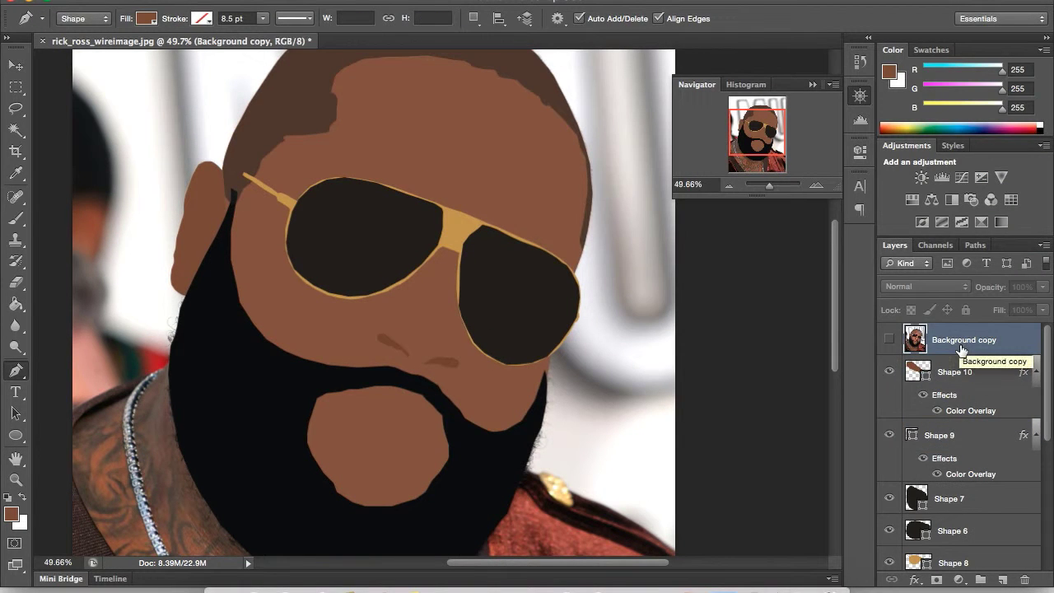
Show the original photo again and add a new layer for the nose shading
click(935, 371)
click(910, 341)
drag(769, 186, 774, 186)
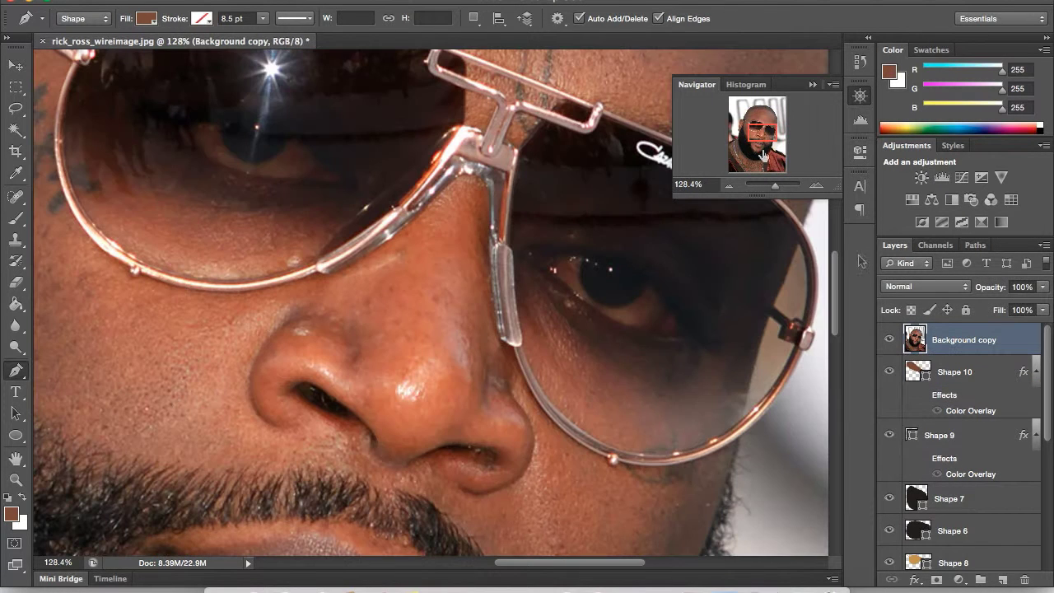
scroll(1004, 445, down, 4)
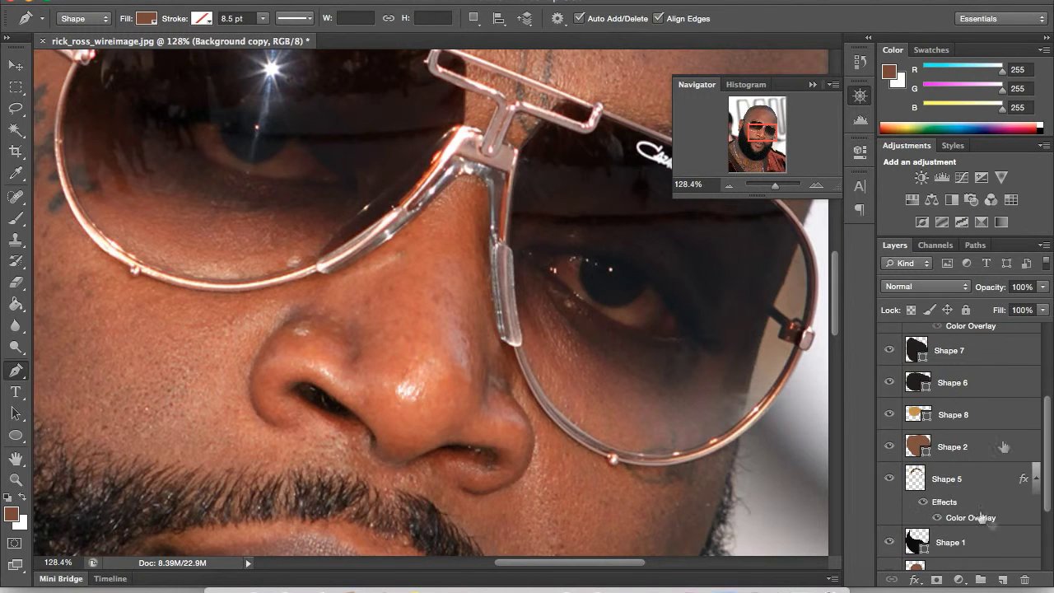
click(955, 449)
key(ctrl+shift+alt+n)
Trace Shape 11, the shadow running up the side of the nose pad
click(497, 386)
click(507, 404)
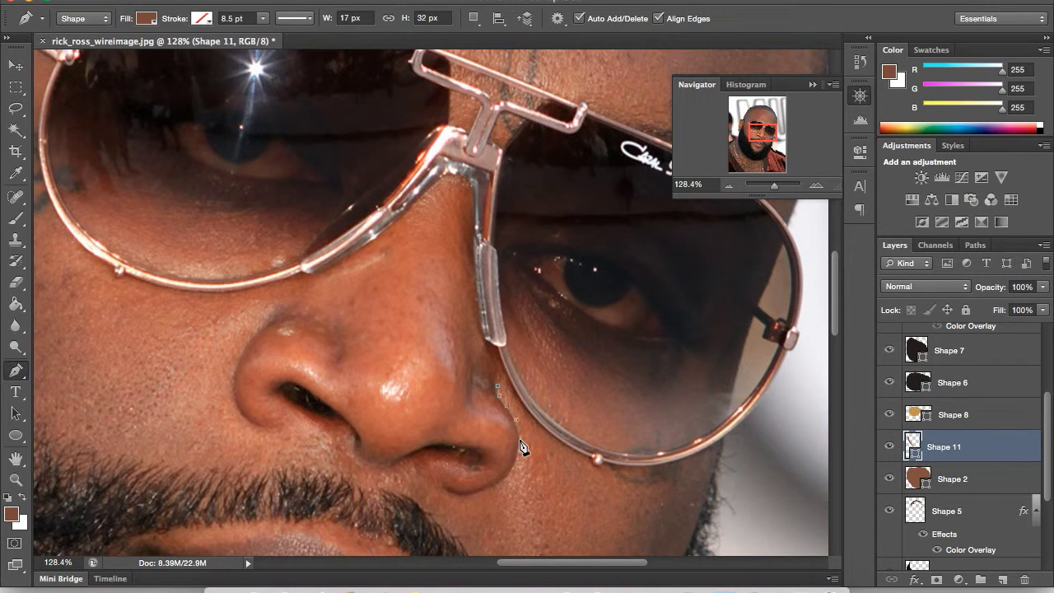
click(503, 372)
click(499, 344)
click(483, 218)
click(477, 188)
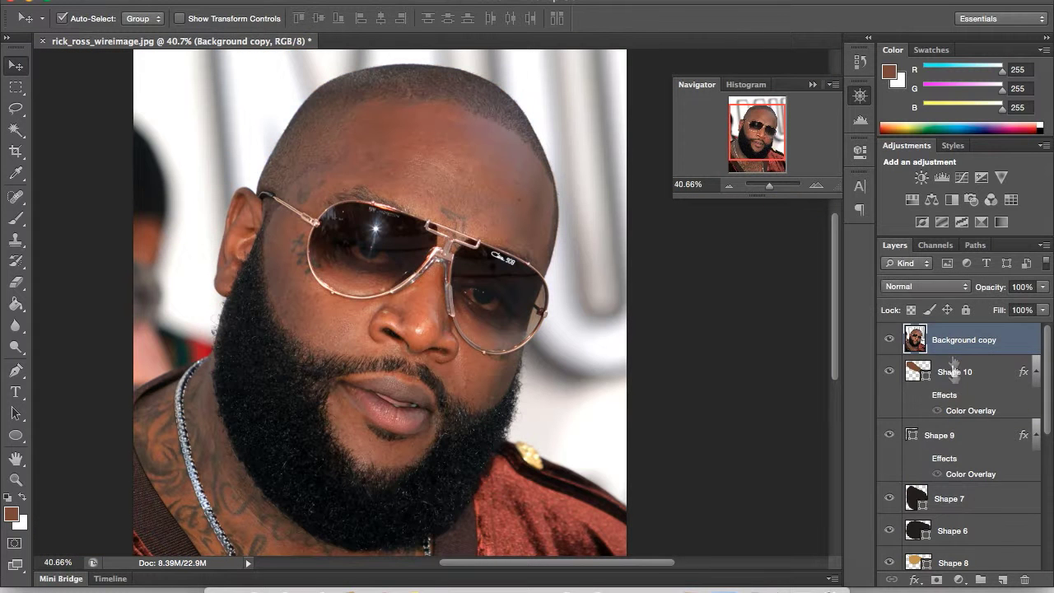
Trace the Shape 12 shading from the nose bridge and re-show the original photo
click(433, 262)
click(387, 292)
click(379, 311)
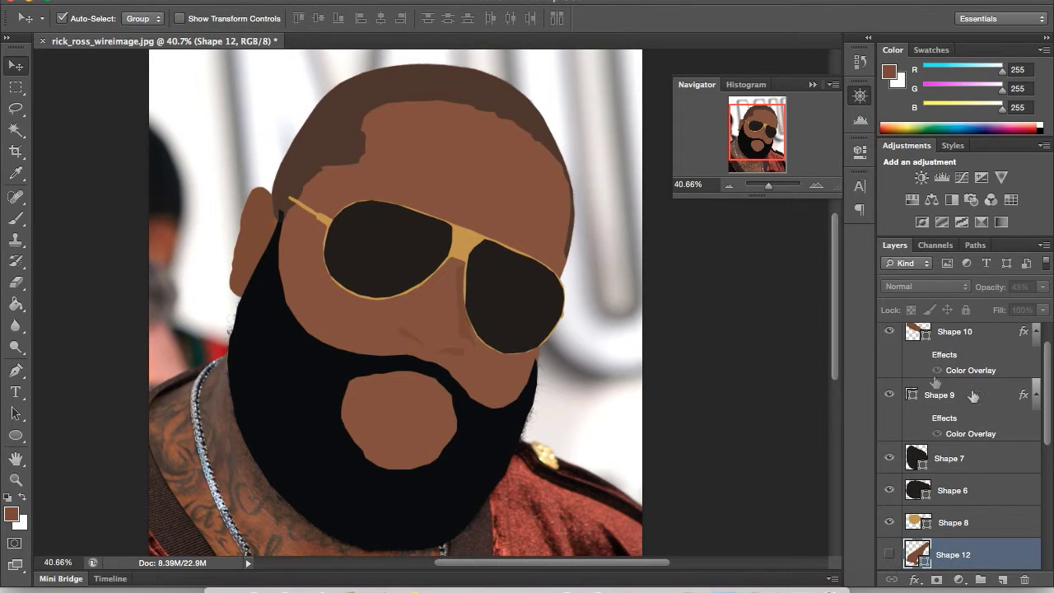
scroll(973, 396, up, 2)
click(890, 340)
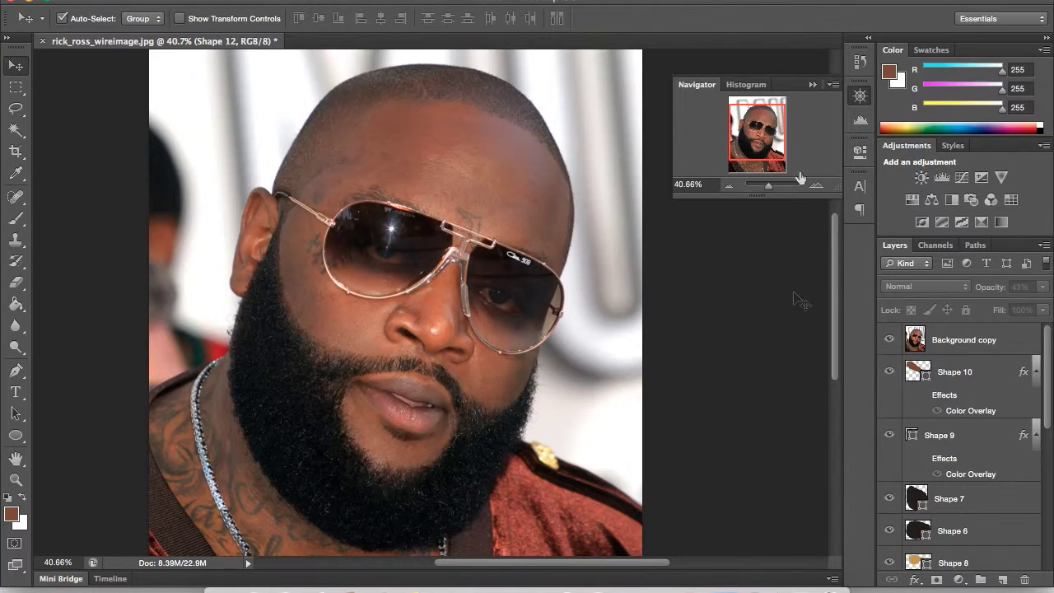
click(889, 343)
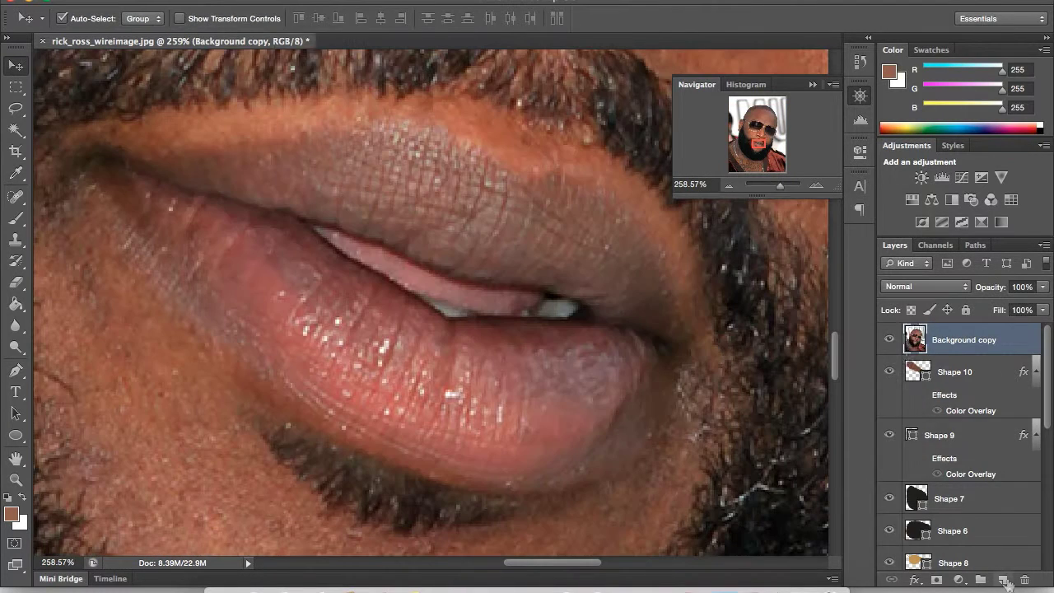
Pen-trace the upper lip as Shape 13 and the shape across the mouth as Shape 14
key(ctrl+shift+alt+n)
key(p)
mouse_move(691, 341)
mouse_down()
mouse_move(314, 134)
mouse_move(354, 447)
mouse_move(685, 372)
mouse_up()
click(694, 350)
click(849, 233)
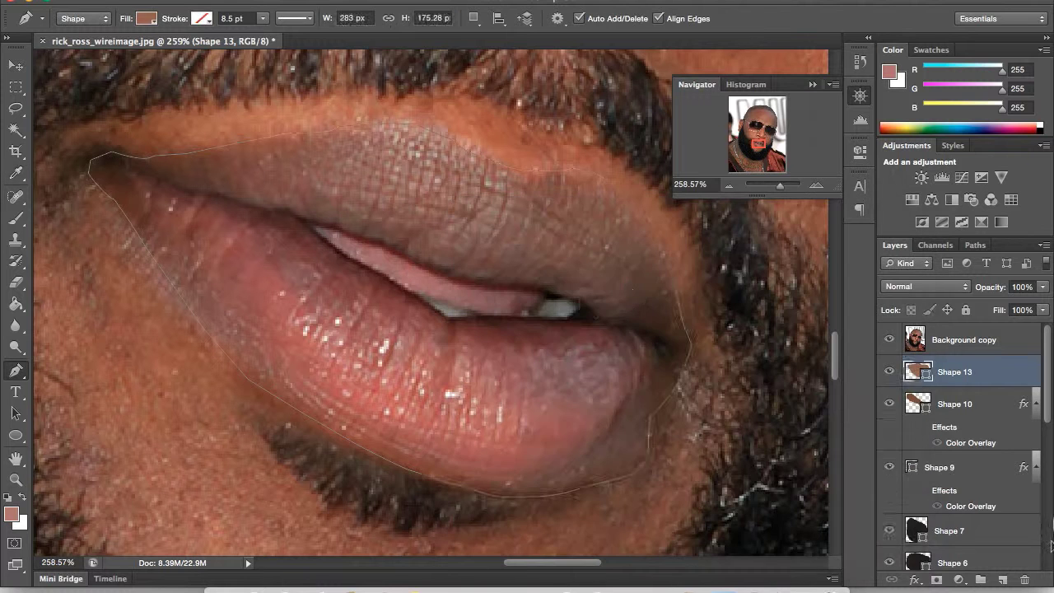
click(550, 294)
mouse_move(535, 292)
mouse_down()
mouse_move(457, 284)
mouse_move(313, 227)
mouse_move(461, 317)
mouse_move(594, 323)
mouse_move(552, 295)
mouse_up()
Draw a black mouth line along the lower lip, move it below Shape 14, and hide the photo
key(d)
mouse_move(680, 350)
mouse_down()
mouse_move(424, 314)
mouse_move(305, 238)
mouse_move(115, 169)
mouse_move(290, 219)
mouse_up()
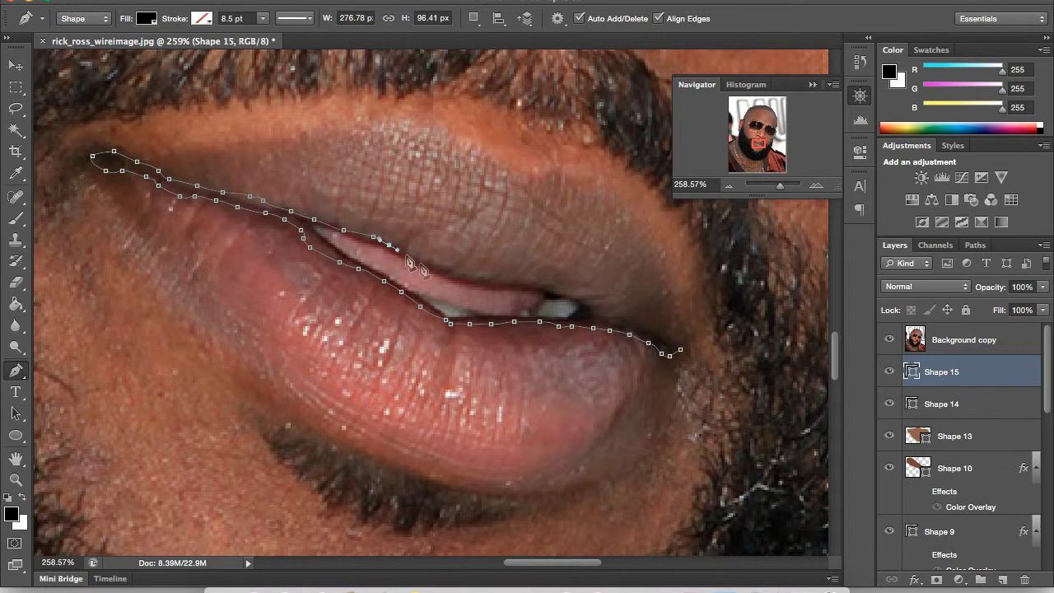
click(680, 350)
key(ctrl+bracketleft)
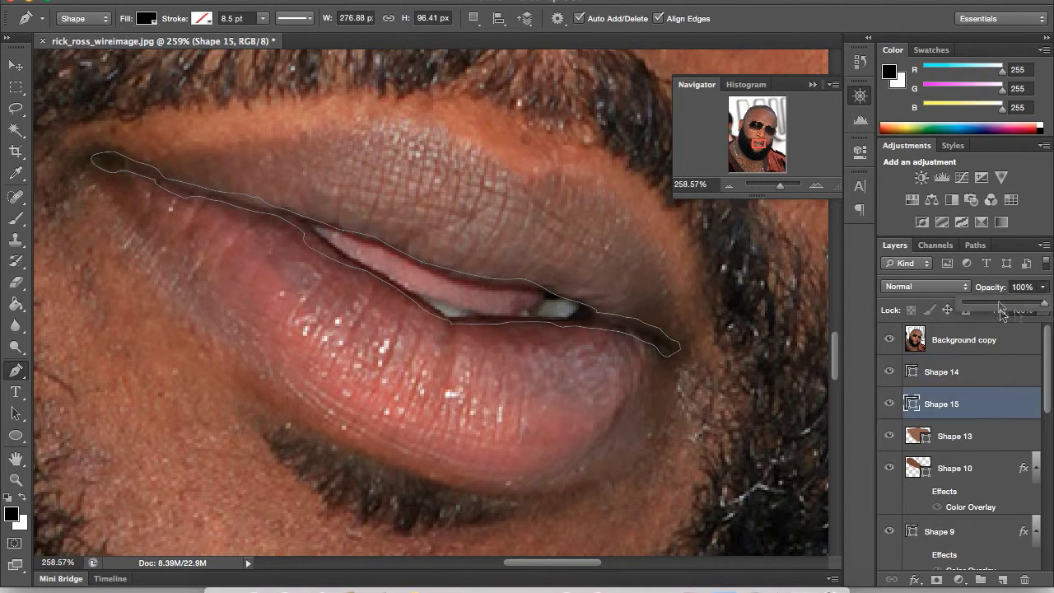
click(964, 339)
click(888, 339)
scroll(811, 274, down, 10)
Add a new layer above Background and fill it with a dark blue
scroll(955, 453, down, 10)
click(947, 554)
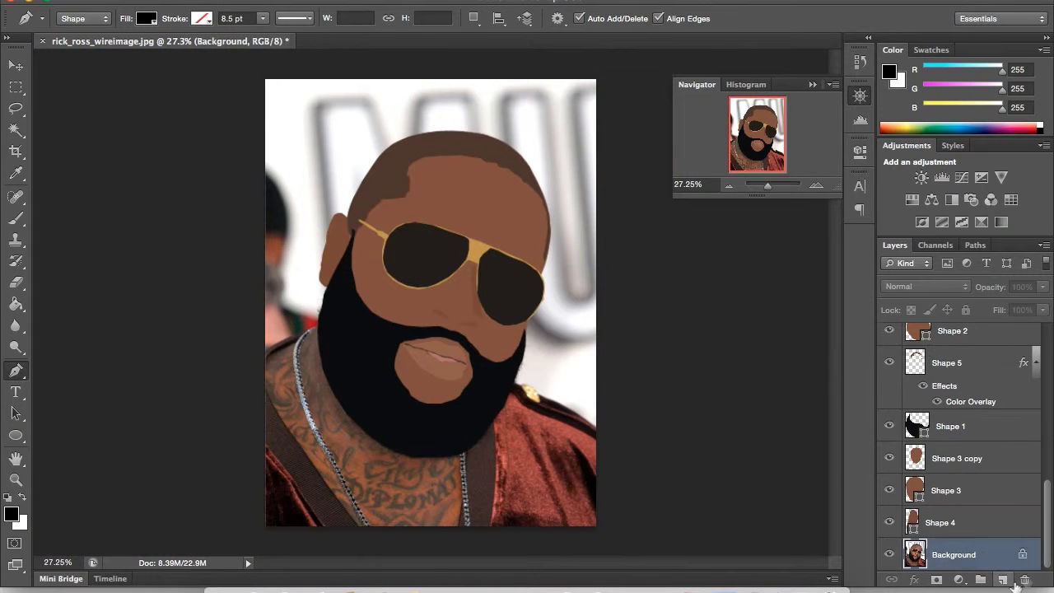
click(1002, 579)
click(12, 513)
key(Return)
click(15, 303)
Switch the fill colour to a lighter sky blue and refill the new layer
click(494, 412)
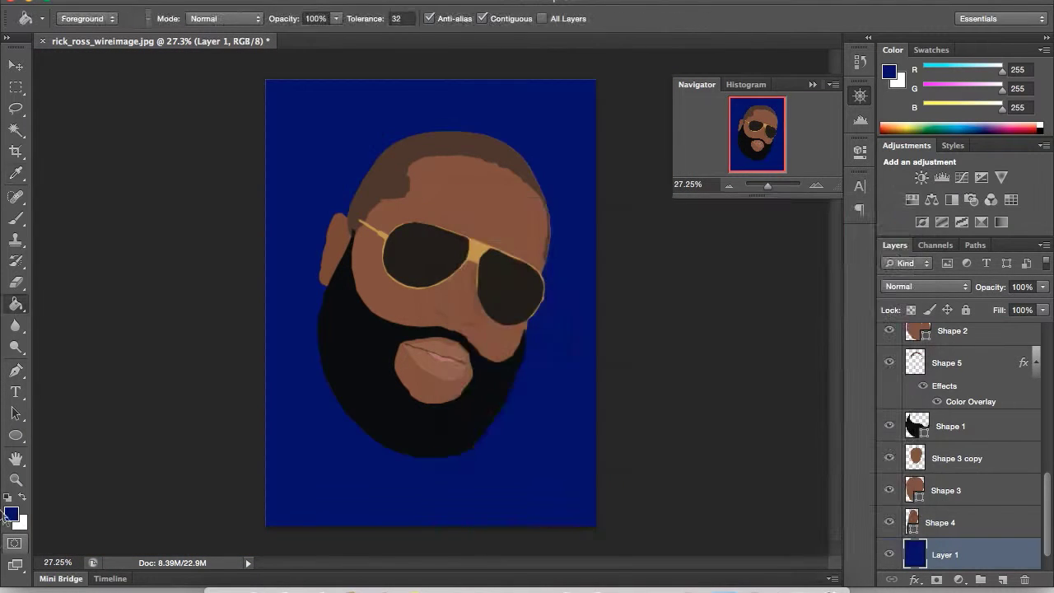
click(11, 514)
click(849, 234)
click(485, 415)
click(12, 514)
click(704, 303)
key(Return)
click(577, 278)
Compare the light-blue-backed cartoon against the original photo layer
key(v)
scroll(955, 452, up, 10)
click(964, 340)
double_click(888, 339)
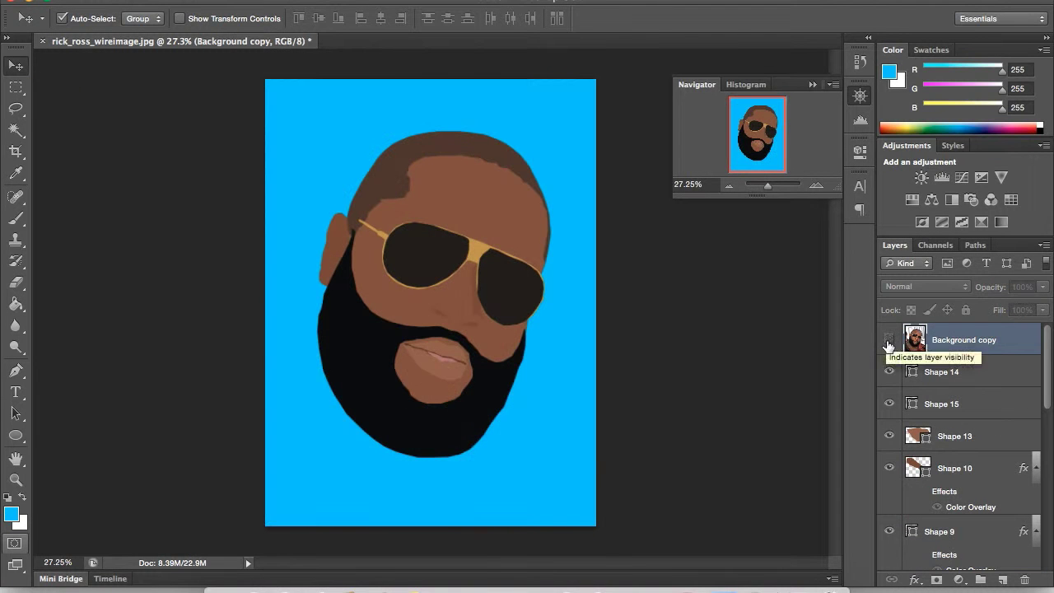